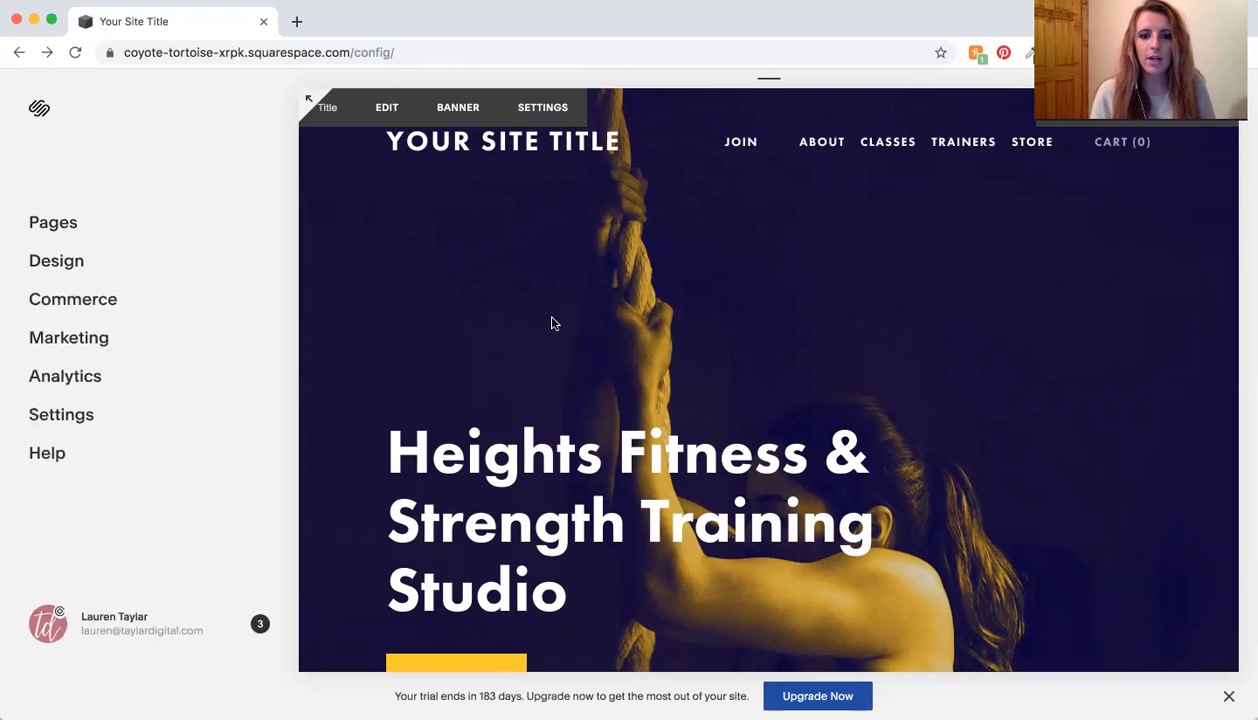
Step: Open the Site Styles settings in the site's Design section
{"action": "scroll", "coordinate": [625, 393], "scroll_direction": "down", "scroll_amount": 3}
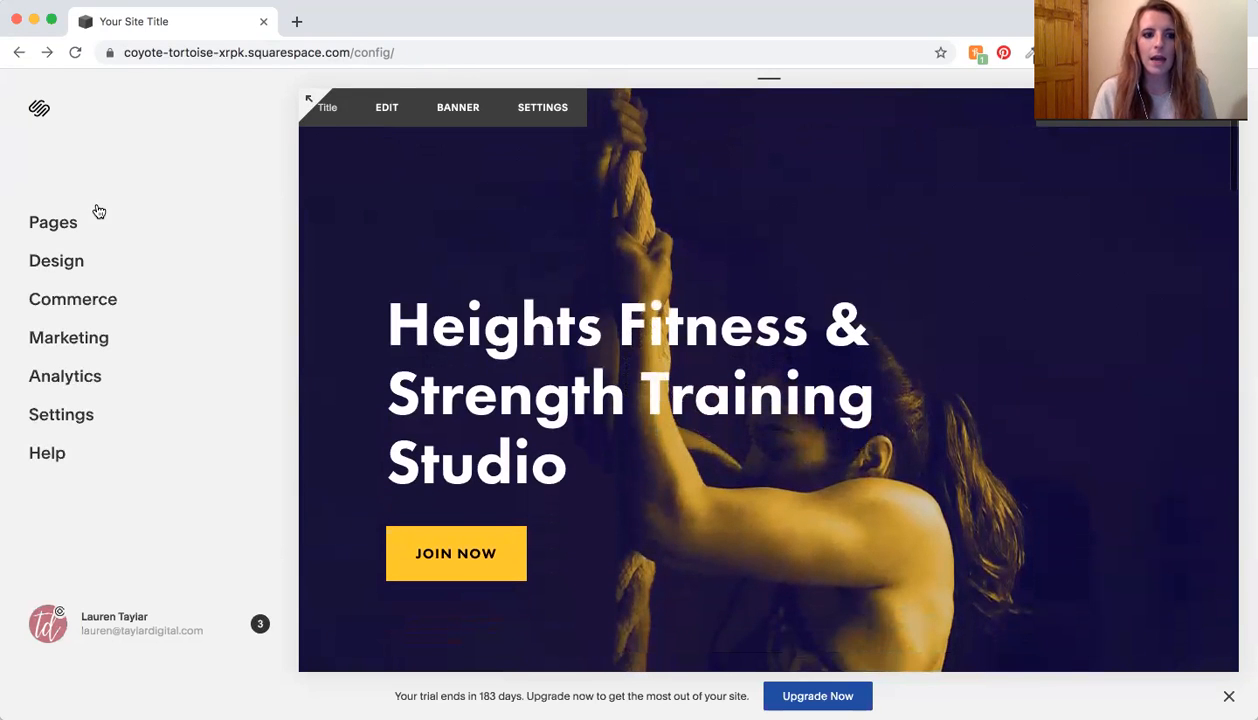
{"action": "left_click", "coordinate": [72, 260]}
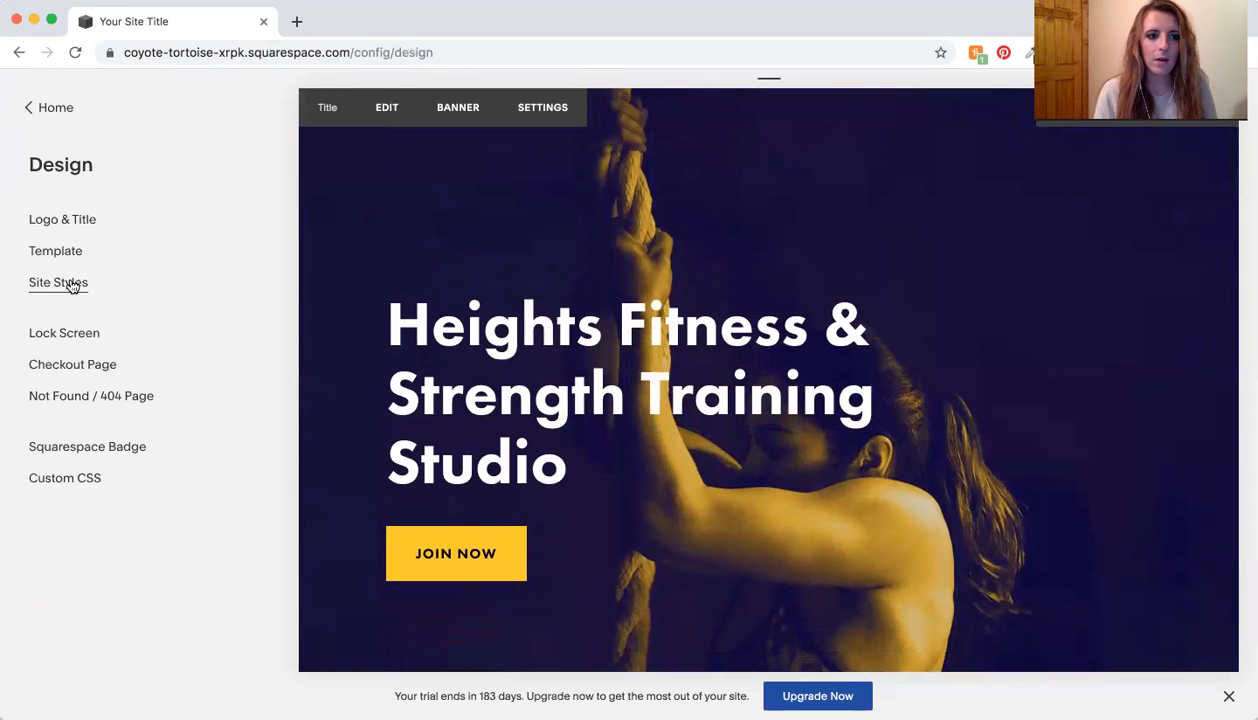
{"action": "left_click", "coordinate": [72, 283]}
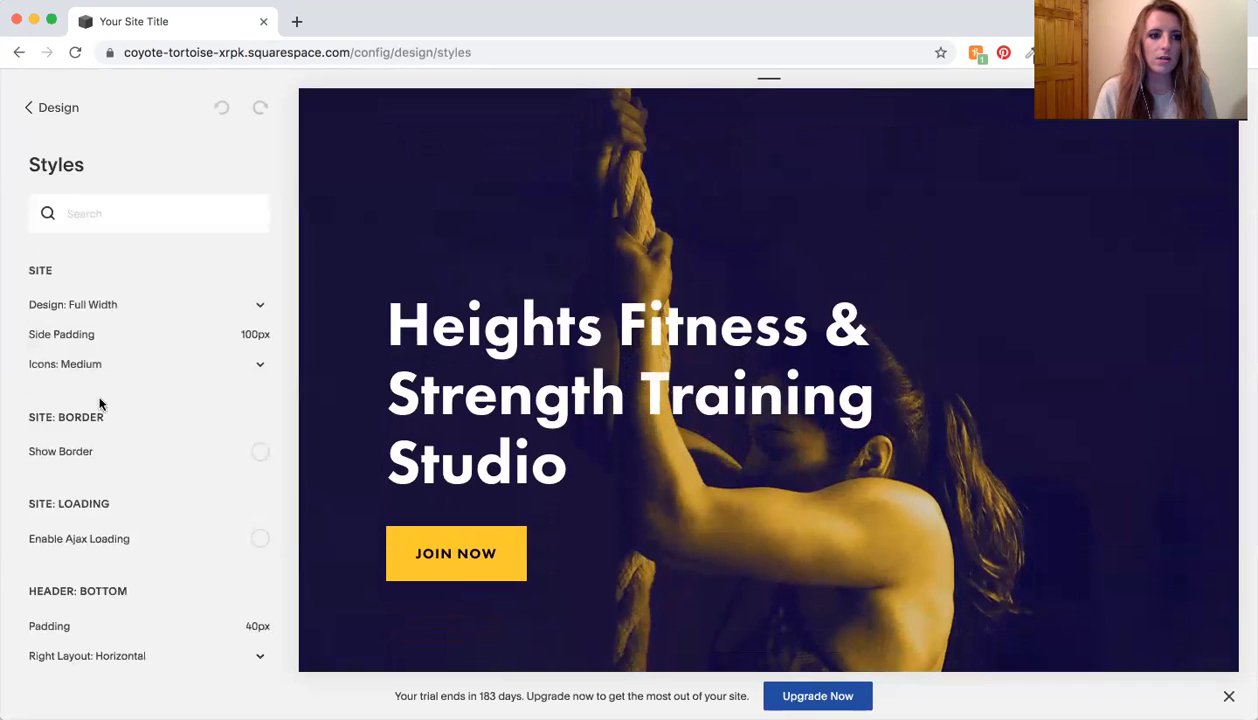
Step: Look through the full list of site style settings, from the site and header options to the mobile menu and button block options
{"action": "scroll", "coordinate": [170, 573], "scroll_direction": "down", "scroll_amount": 15}
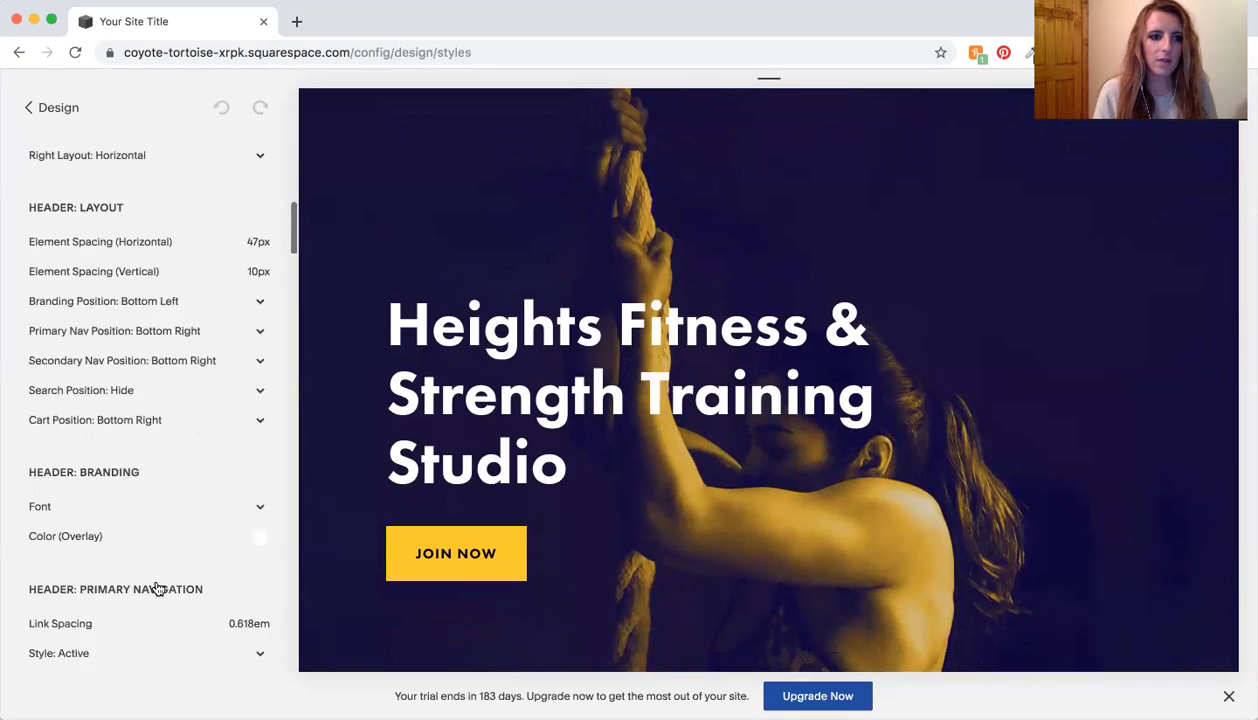
{"action": "scroll", "coordinate": [157, 589], "scroll_direction": "down", "scroll_amount": 15}
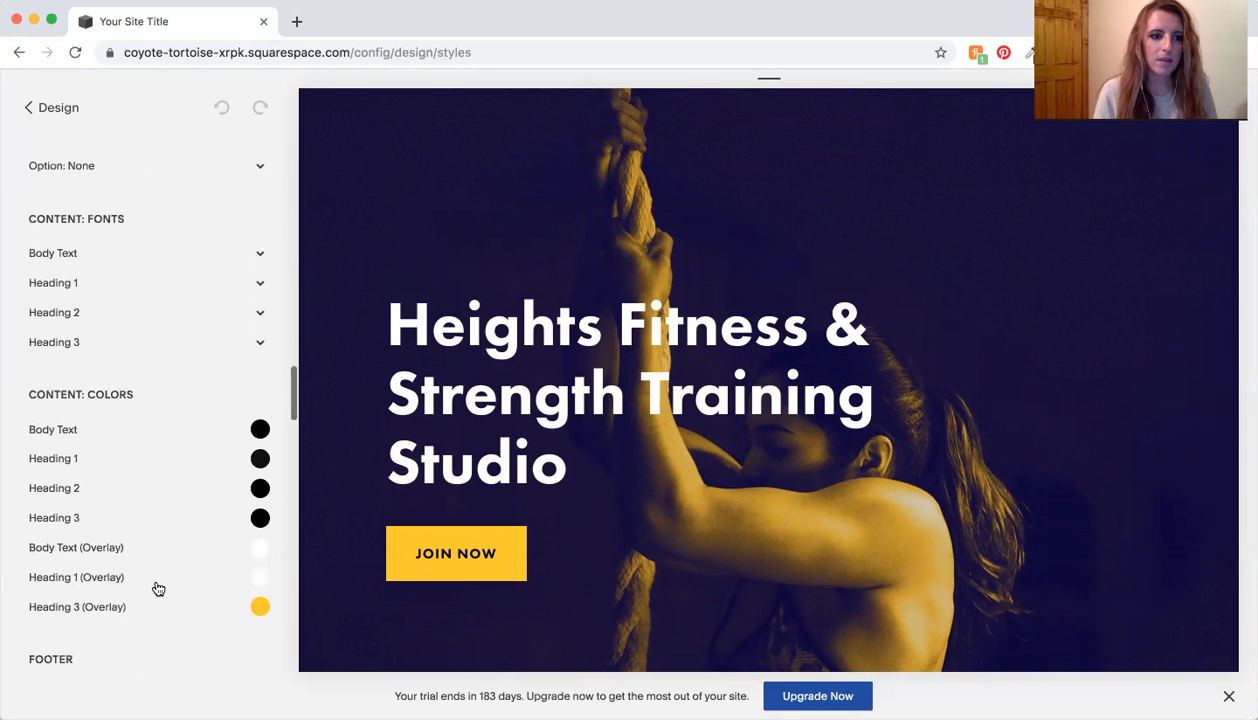
{"action": "scroll", "coordinate": [157, 589], "scroll_direction": "down", "scroll_amount": 15}
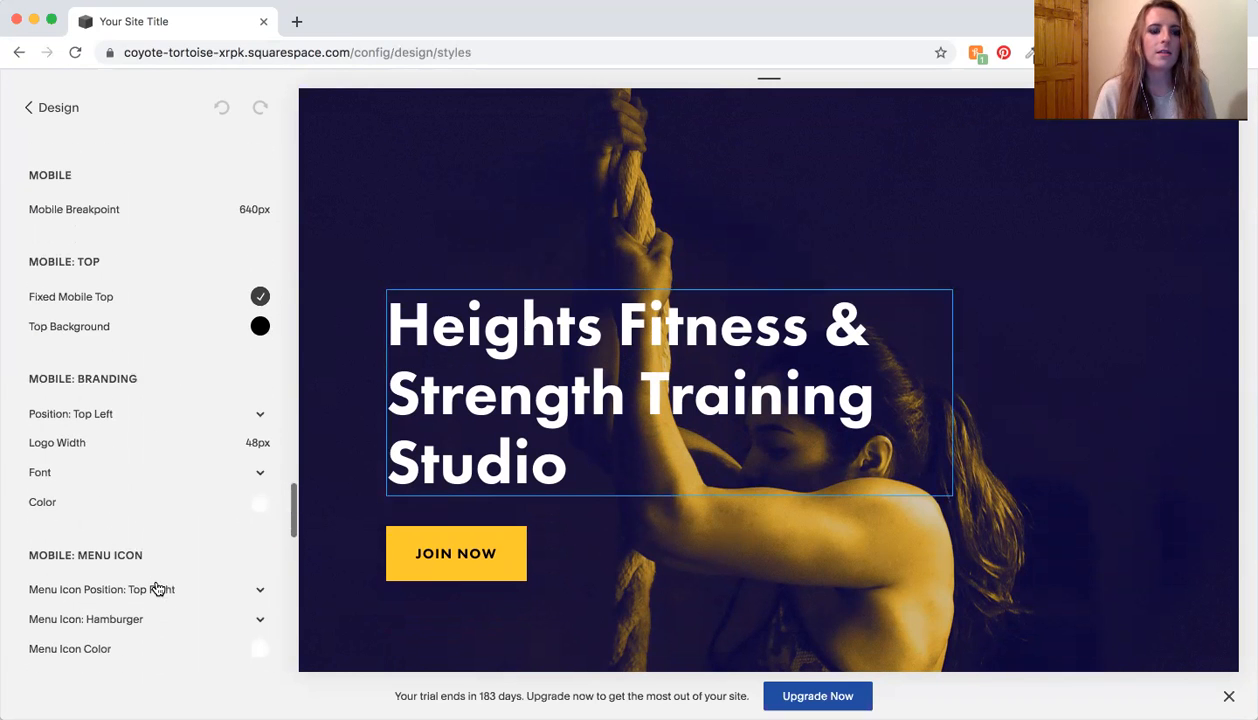
{"action": "scroll", "coordinate": [122, 506], "scroll_direction": "down", "scroll_amount": 10}
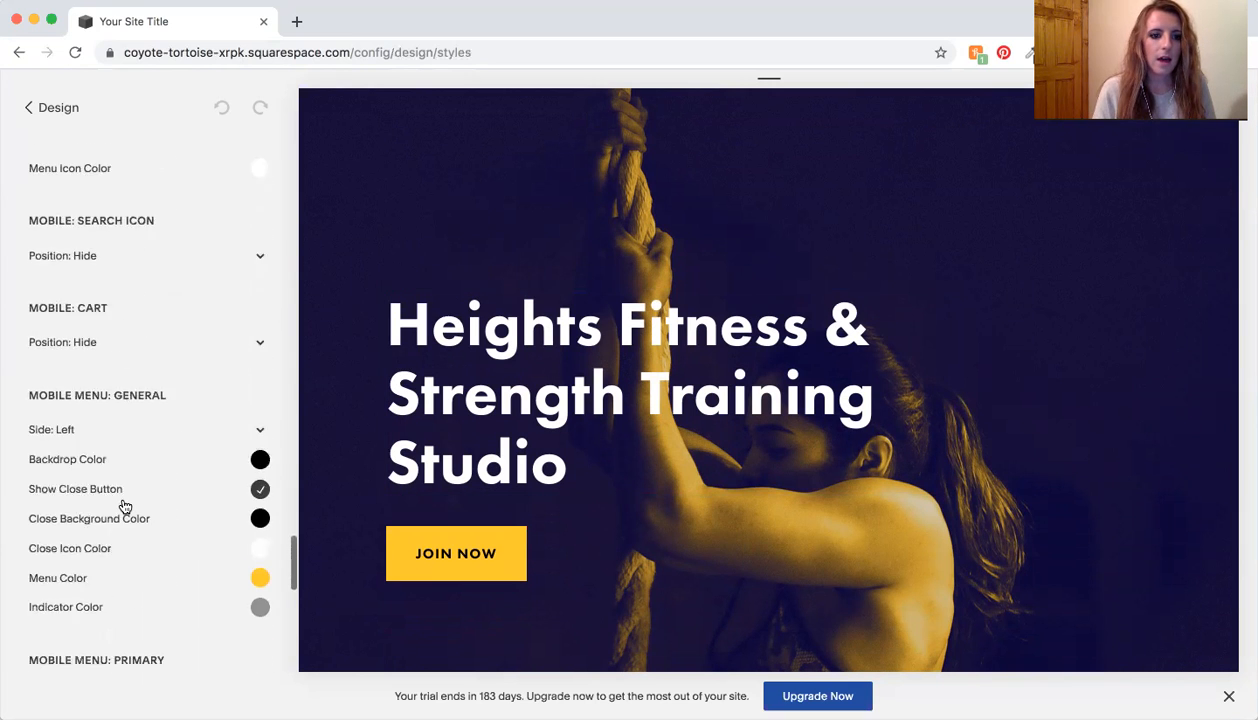
{"action": "scroll", "coordinate": [125, 507], "scroll_direction": "down", "scroll_amount": 8}
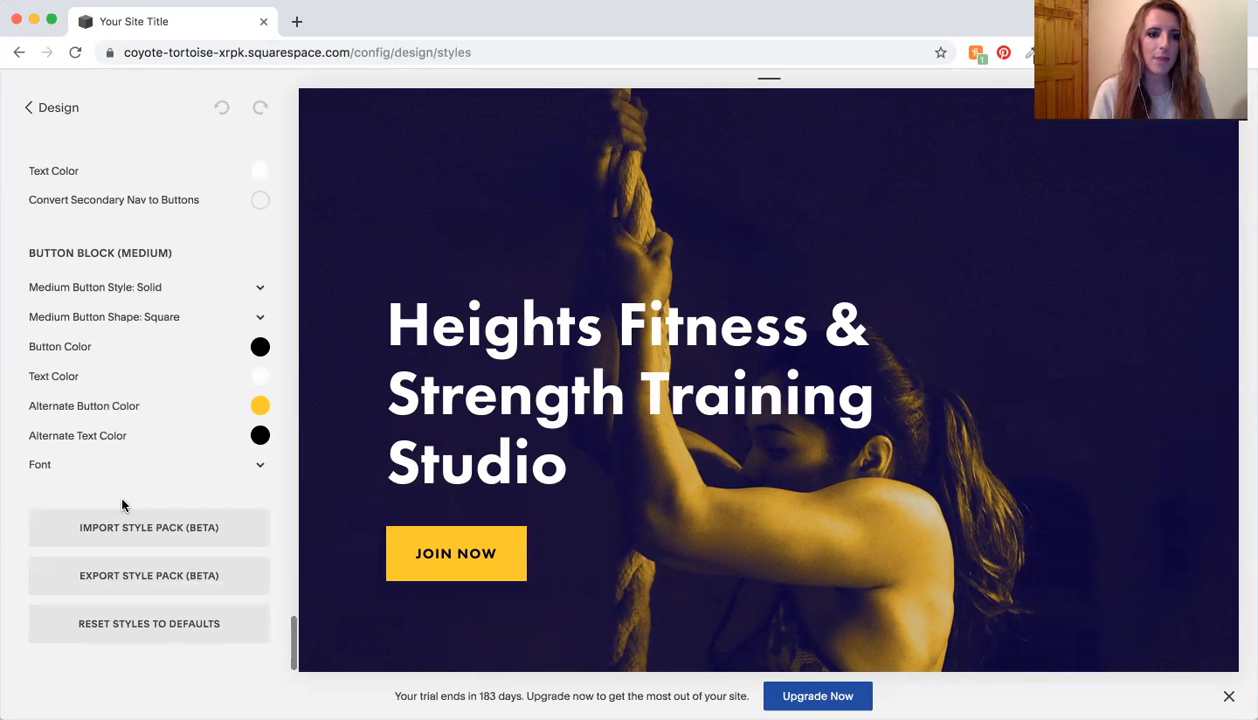
{"action": "scroll", "coordinate": [130, 258], "scroll_direction": "up", "scroll_amount": 5}
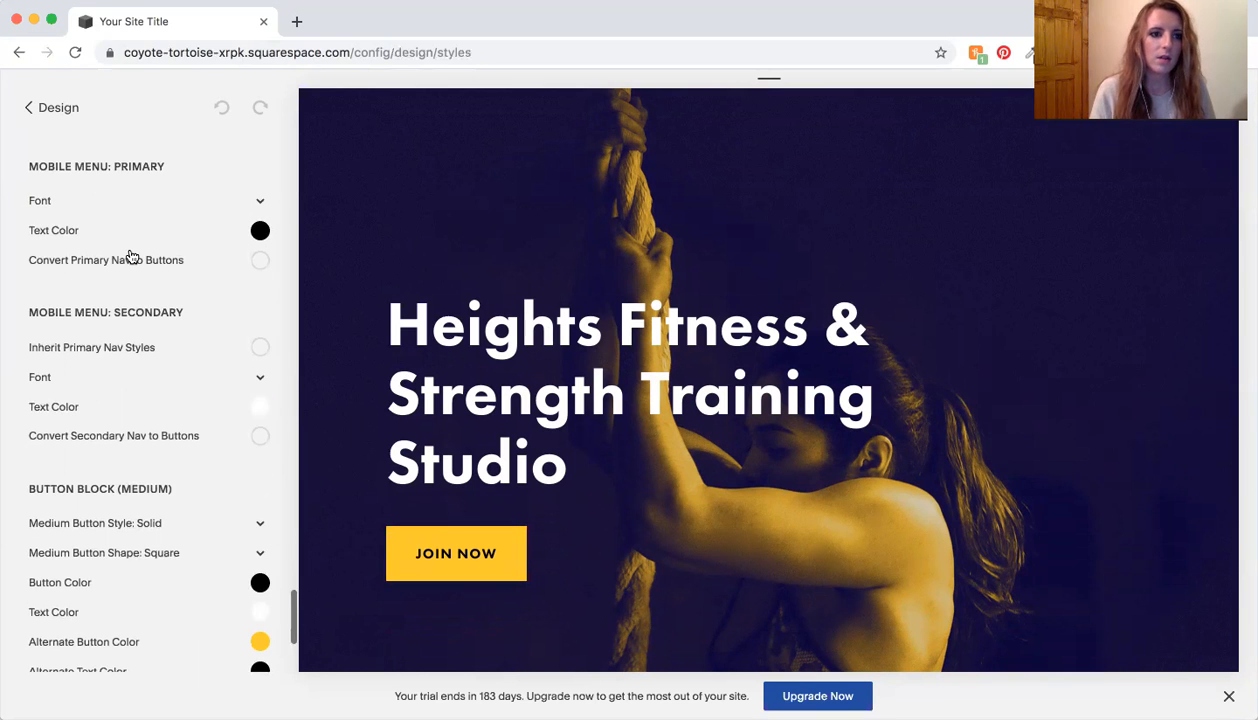
{"action": "scroll", "coordinate": [131, 257], "scroll_direction": "up", "scroll_amount": 15}
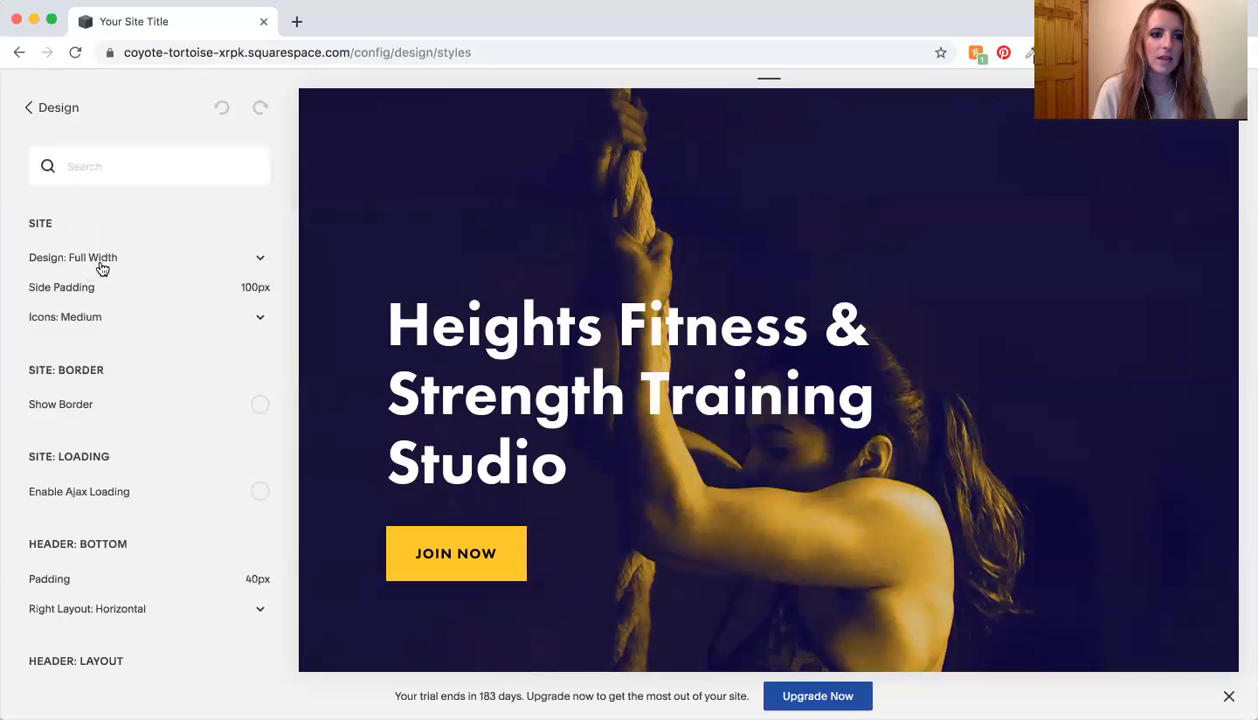
Step: Try a different side padding for the site and return it to 100px
{"action": "scroll", "coordinate": [65, 232], "scroll_direction": "down", "scroll_amount": 3}
{"action": "scroll", "coordinate": [62, 233], "scroll_direction": "up", "scroll_amount": 1}
{"action": "mouse_move", "coordinate": [142, 209]}
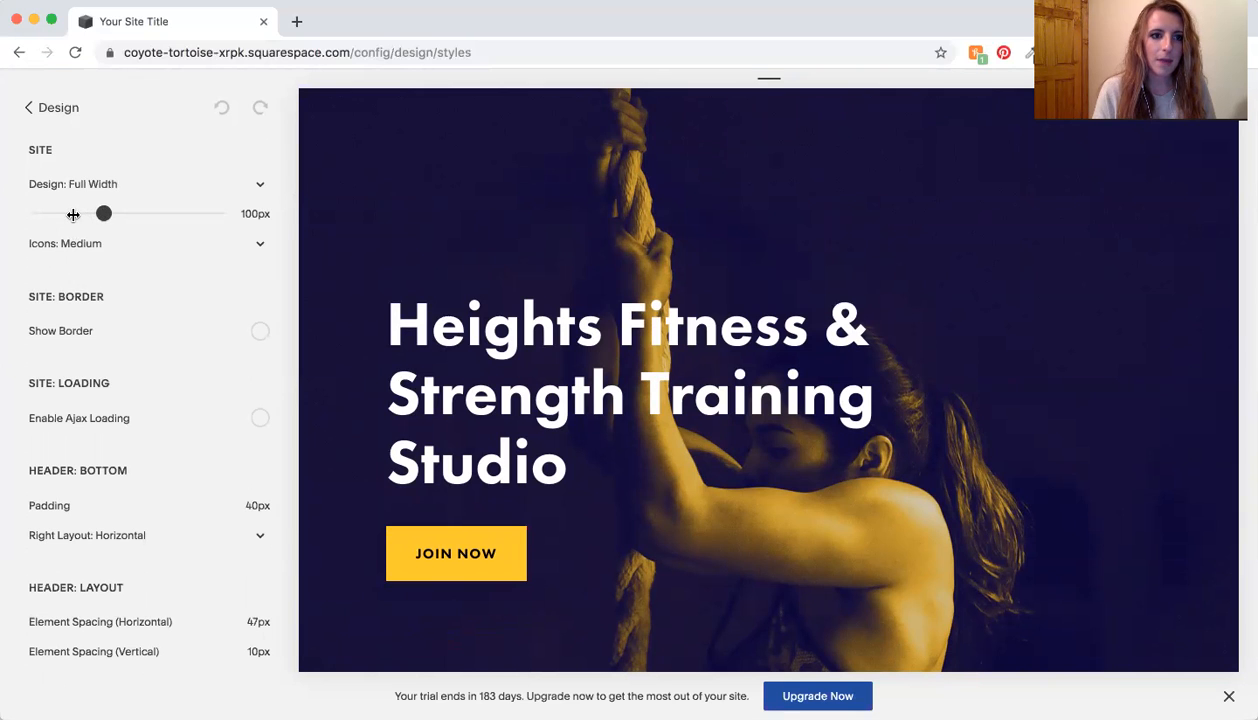
{"action": "left_click_drag", "start_coordinate": [66, 214], "coordinate": [101, 211]}
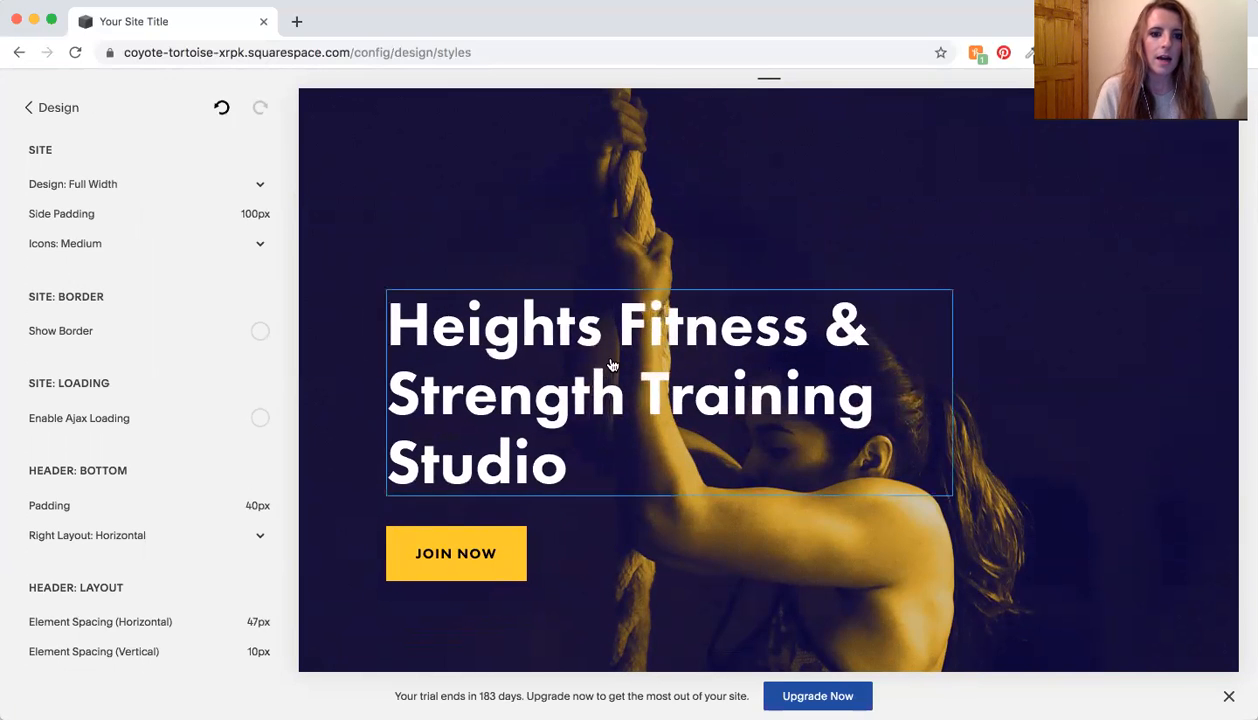
Step: Turn on the border around the site and switch it off again
{"action": "scroll", "coordinate": [144, 289], "scroll_direction": "down", "scroll_amount": 3}
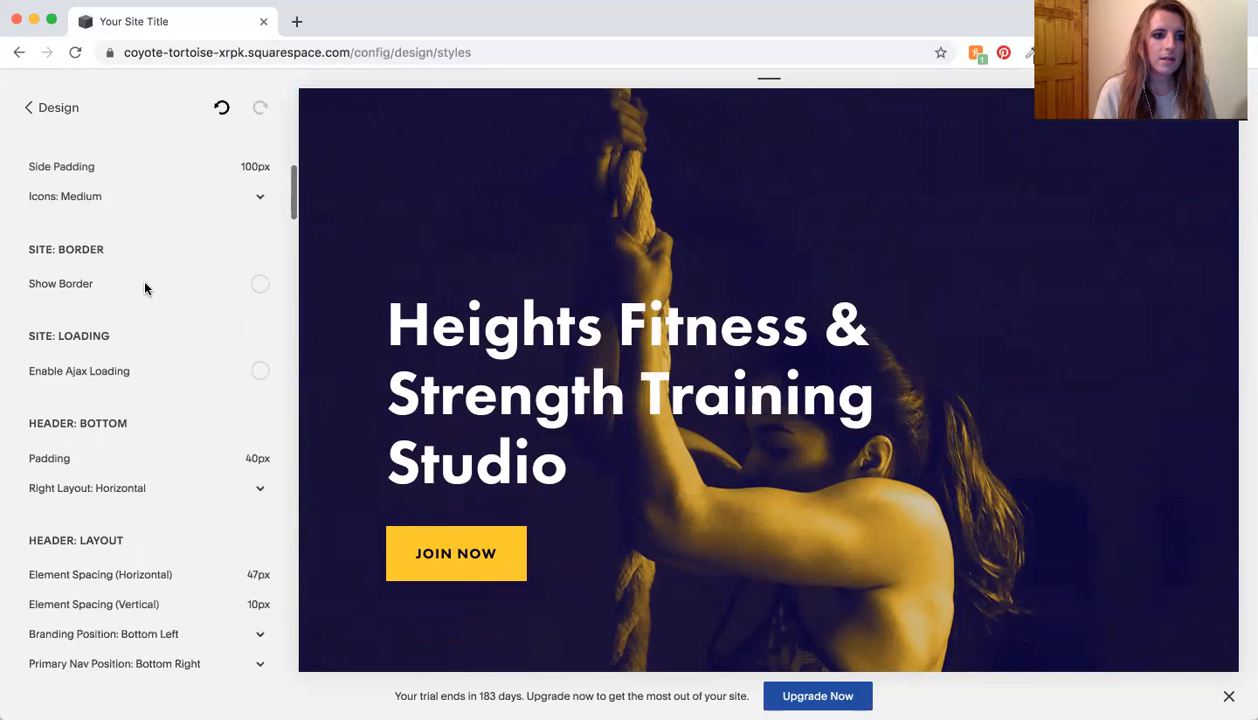
{"action": "left_click", "coordinate": [260, 187]}
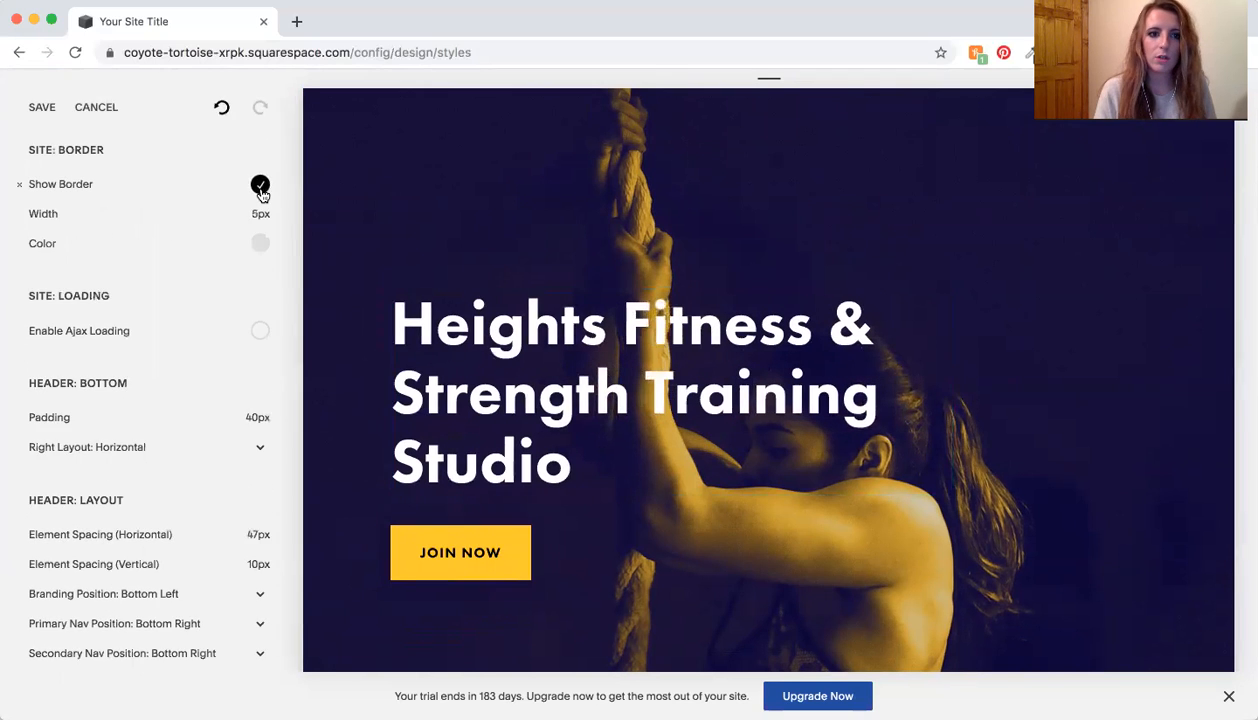
{"action": "left_click", "coordinate": [260, 187]}
Step: Try the header's search position at Top Right and set it back to Hide
{"action": "scroll", "coordinate": [168, 303], "scroll_direction": "down", "scroll_amount": 2}
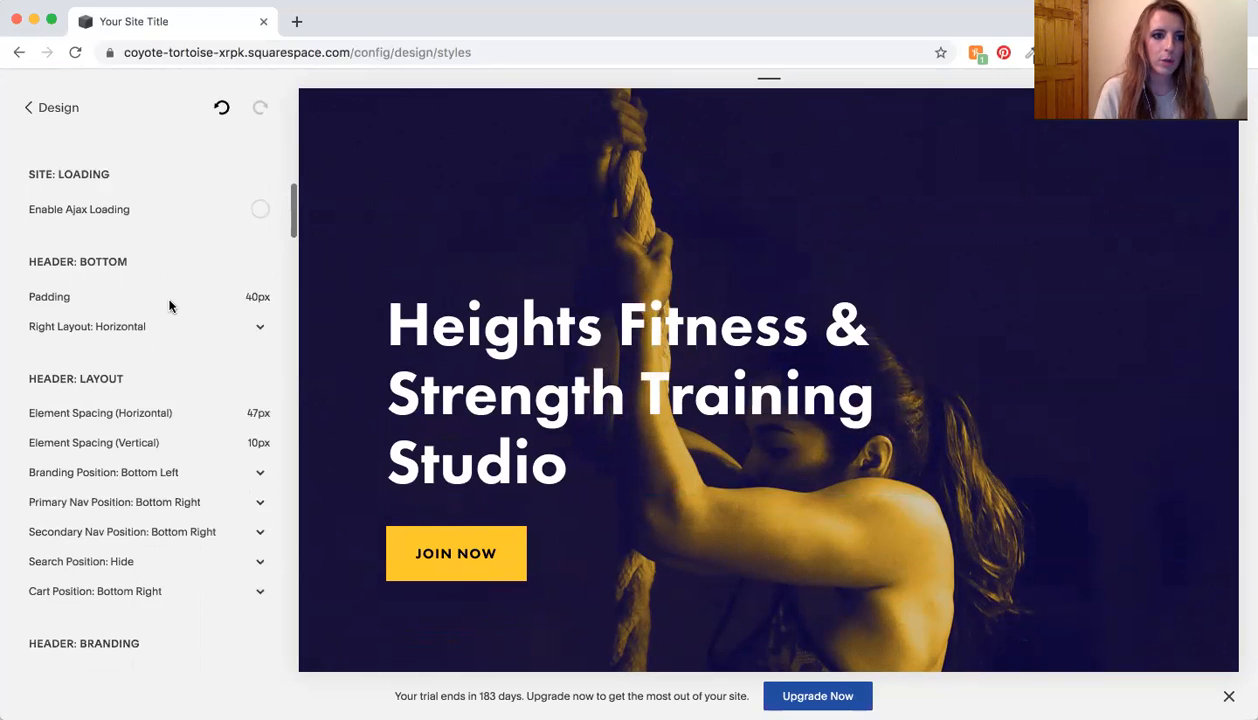
{"action": "scroll", "coordinate": [98, 220], "scroll_direction": "down", "scroll_amount": 1}
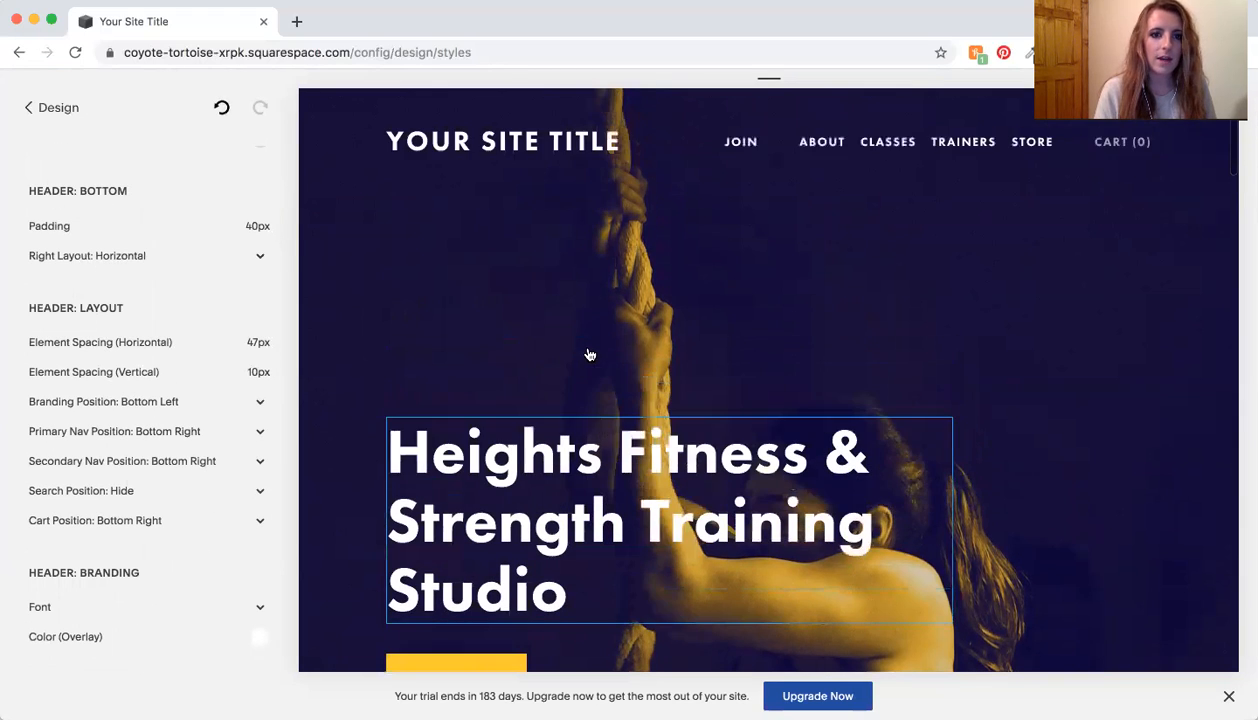
{"action": "scroll", "coordinate": [160, 319], "scroll_direction": "down", "scroll_amount": 4}
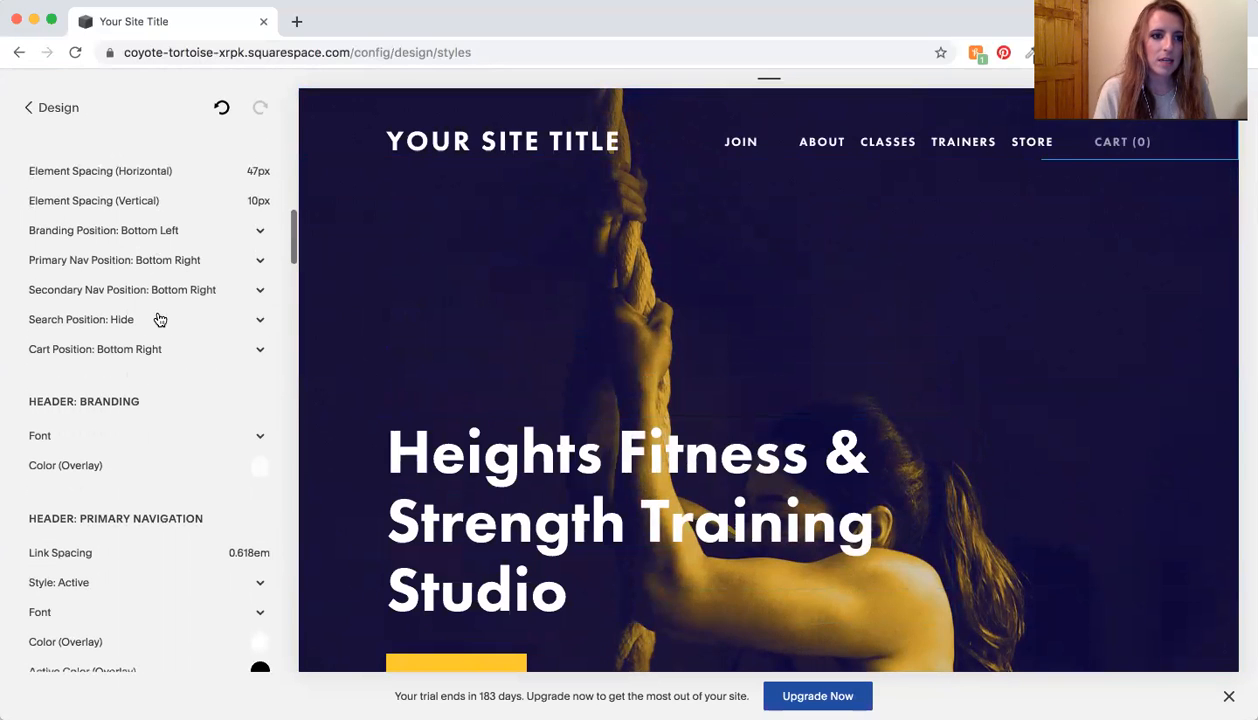
{"action": "scroll", "coordinate": [113, 228], "scroll_direction": "up", "scroll_amount": 1}
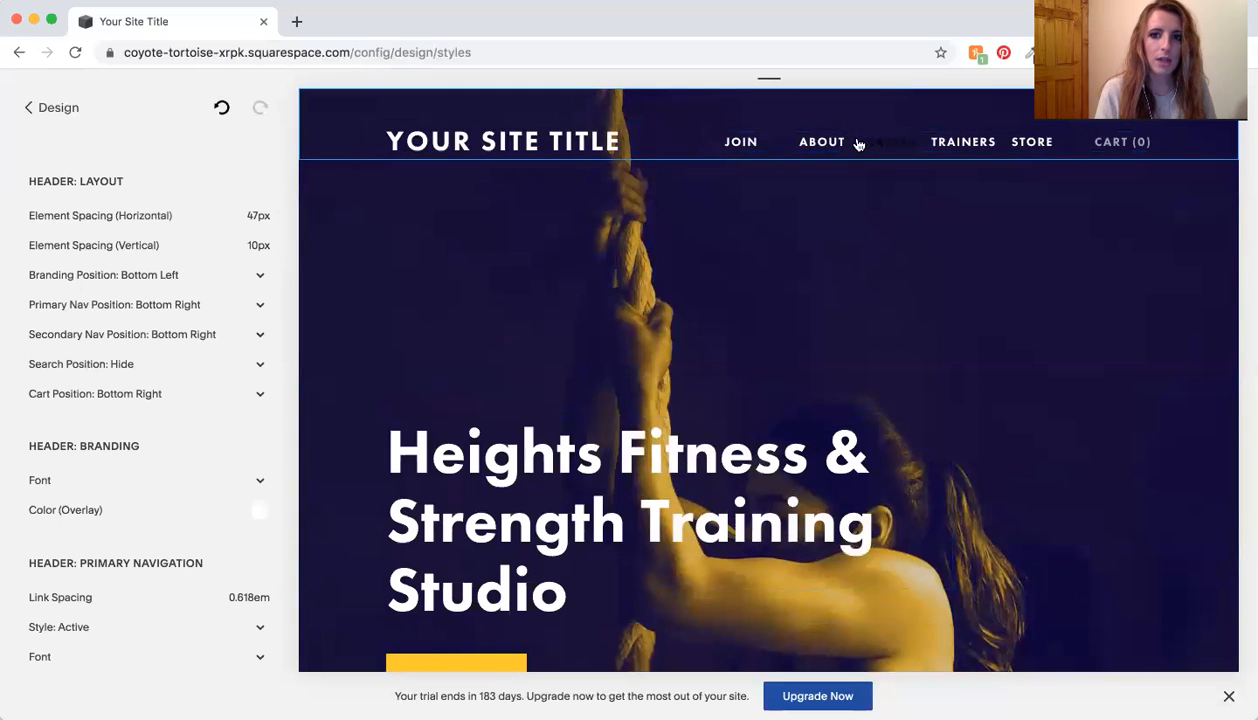
{"action": "left_click", "coordinate": [104, 368]}
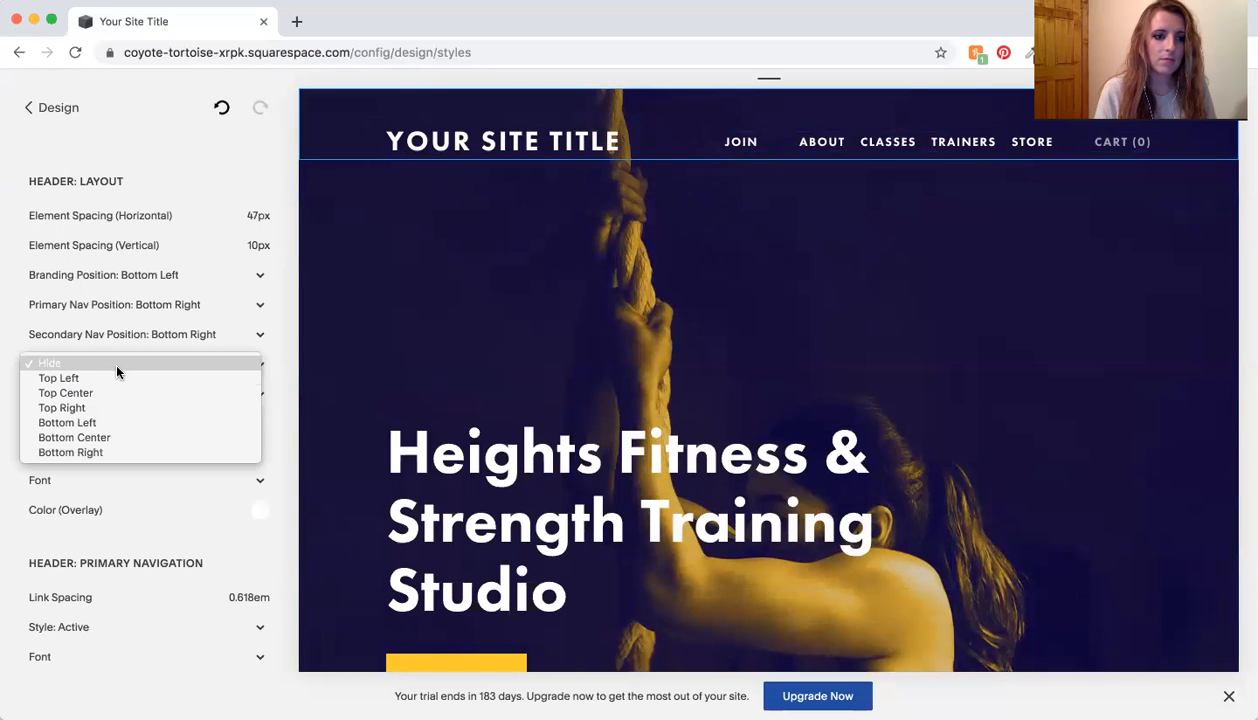
{"action": "left_click", "coordinate": [108, 406]}
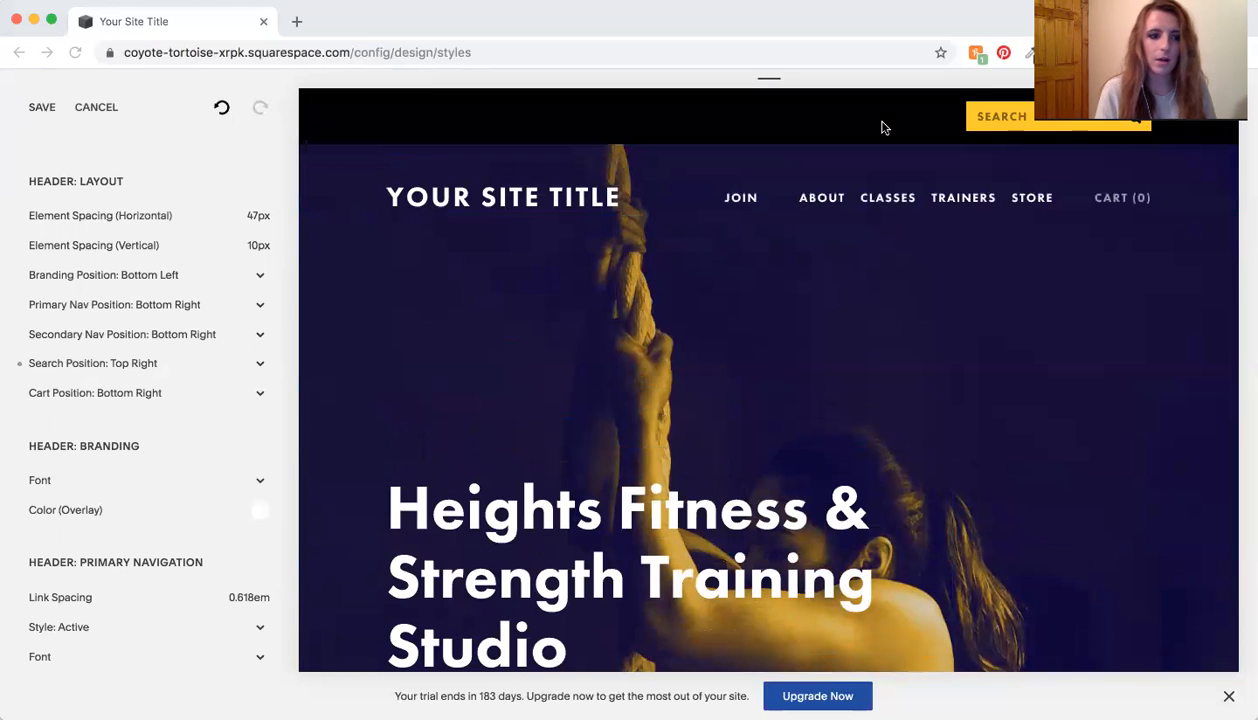
{"action": "left_click", "coordinate": [125, 365]}
{"action": "left_click", "coordinate": [116, 314]}
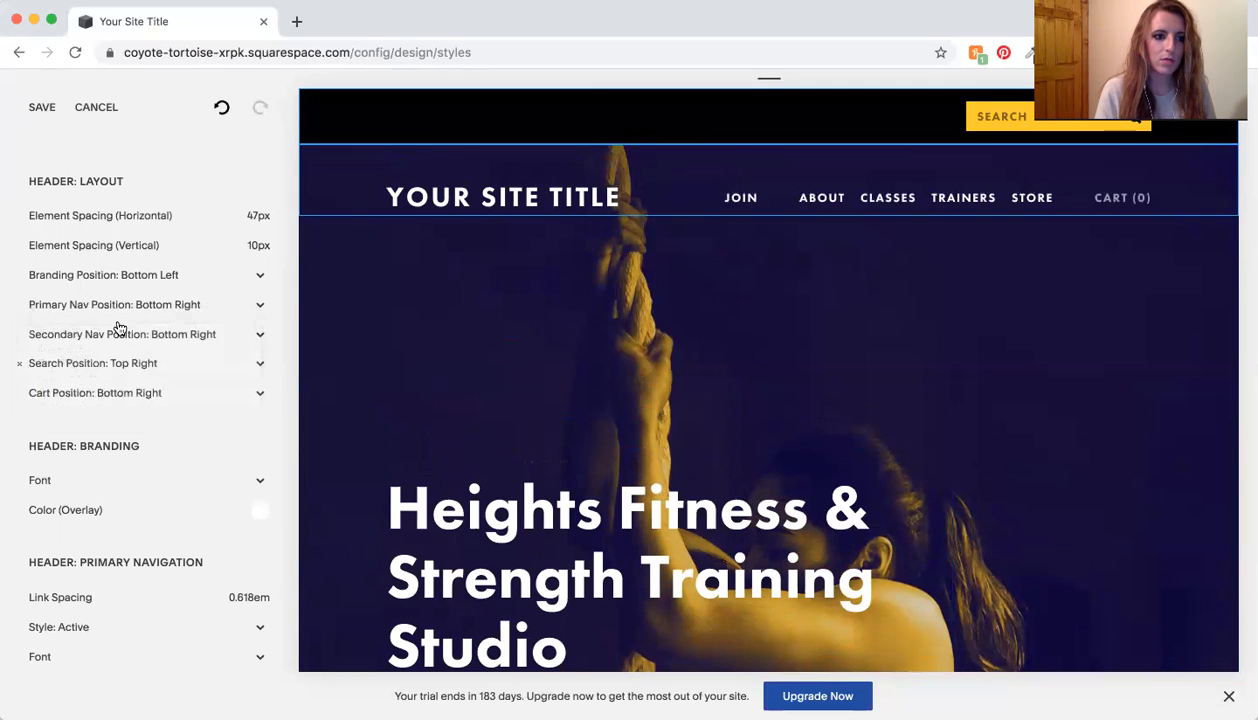
Step: Set the header's cart position to Top Right after trying Top Left and Hide
{"action": "left_click", "coordinate": [130, 394]}
{"action": "left_click", "coordinate": [127, 316]}
{"action": "left_click", "coordinate": [115, 394]}
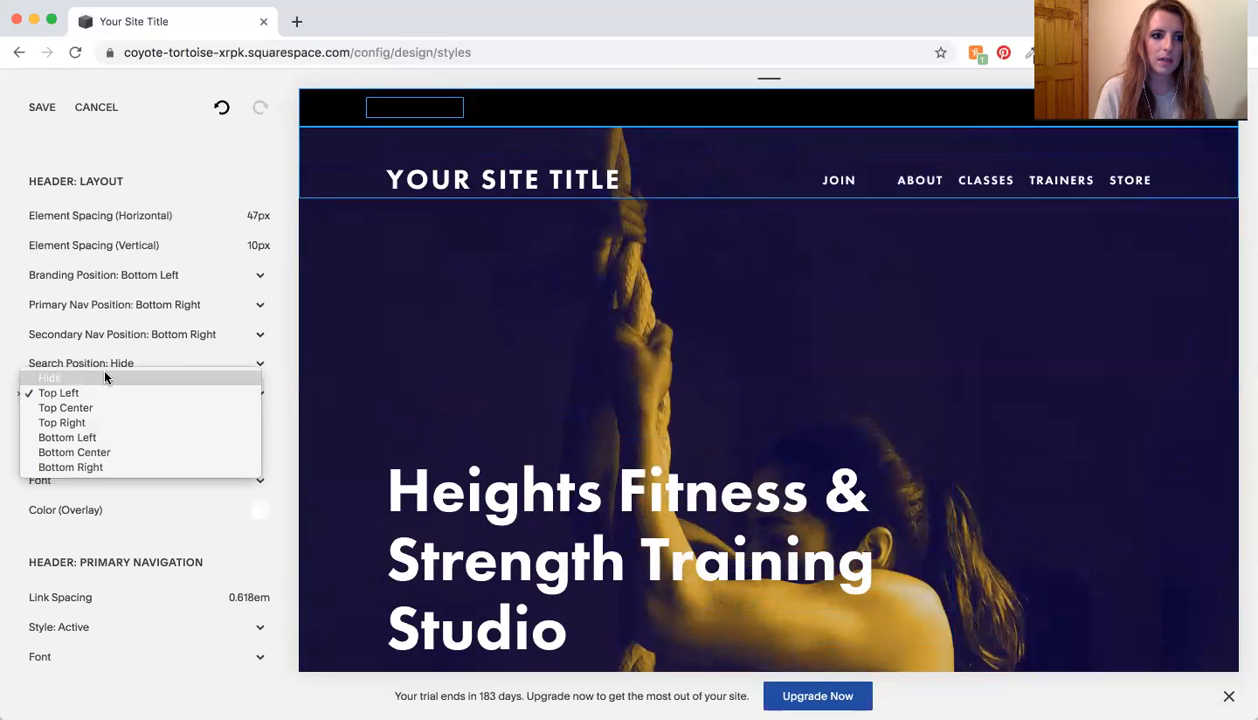
{"action": "left_click", "coordinate": [106, 376]}
{"action": "left_click", "coordinate": [172, 395]}
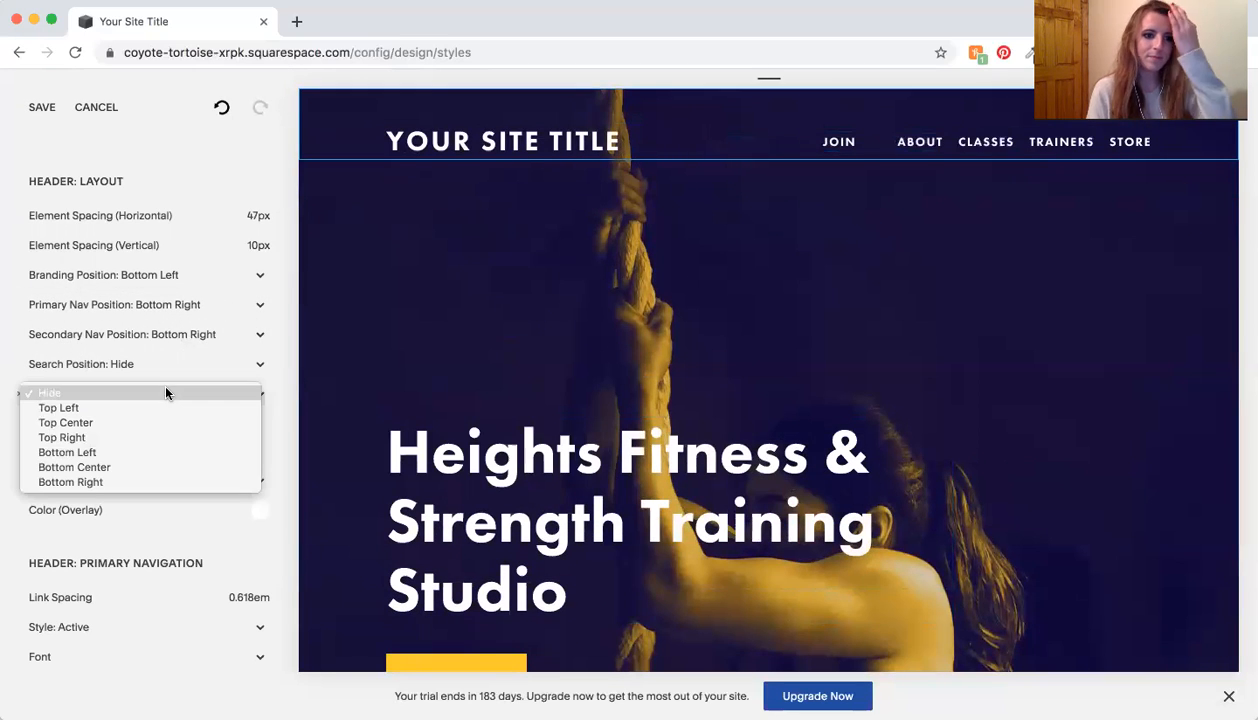
{"action": "left_click", "coordinate": [148, 443]}
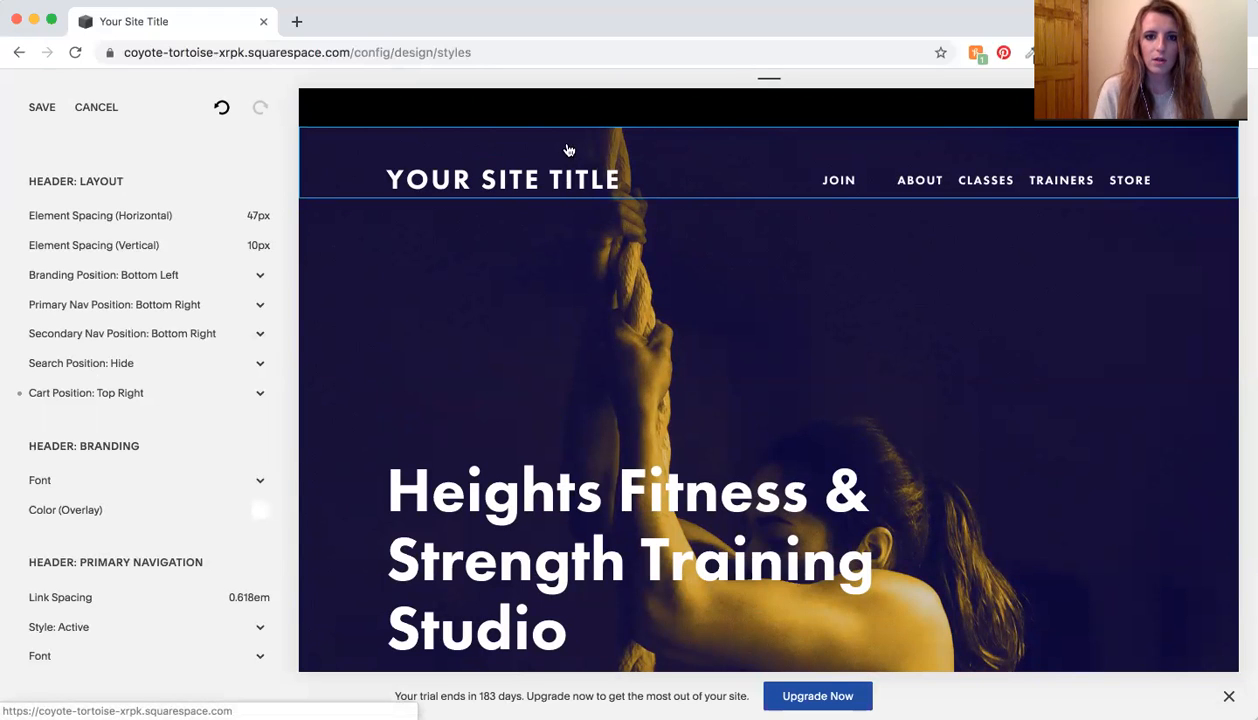
Step: Filter the style settings to the banner heading and to the banner background, and review the banner's overlay and index page options
{"action": "left_click", "coordinate": [617, 469]}
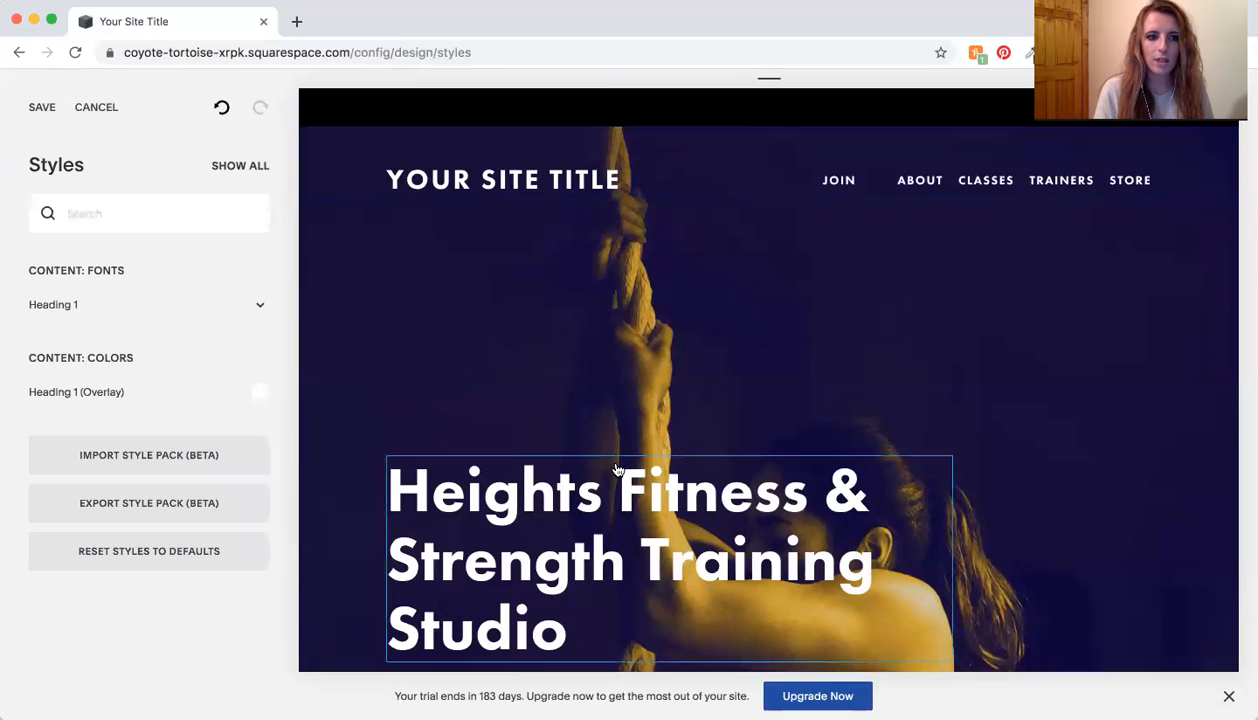
{"action": "left_click", "coordinate": [441, 356]}
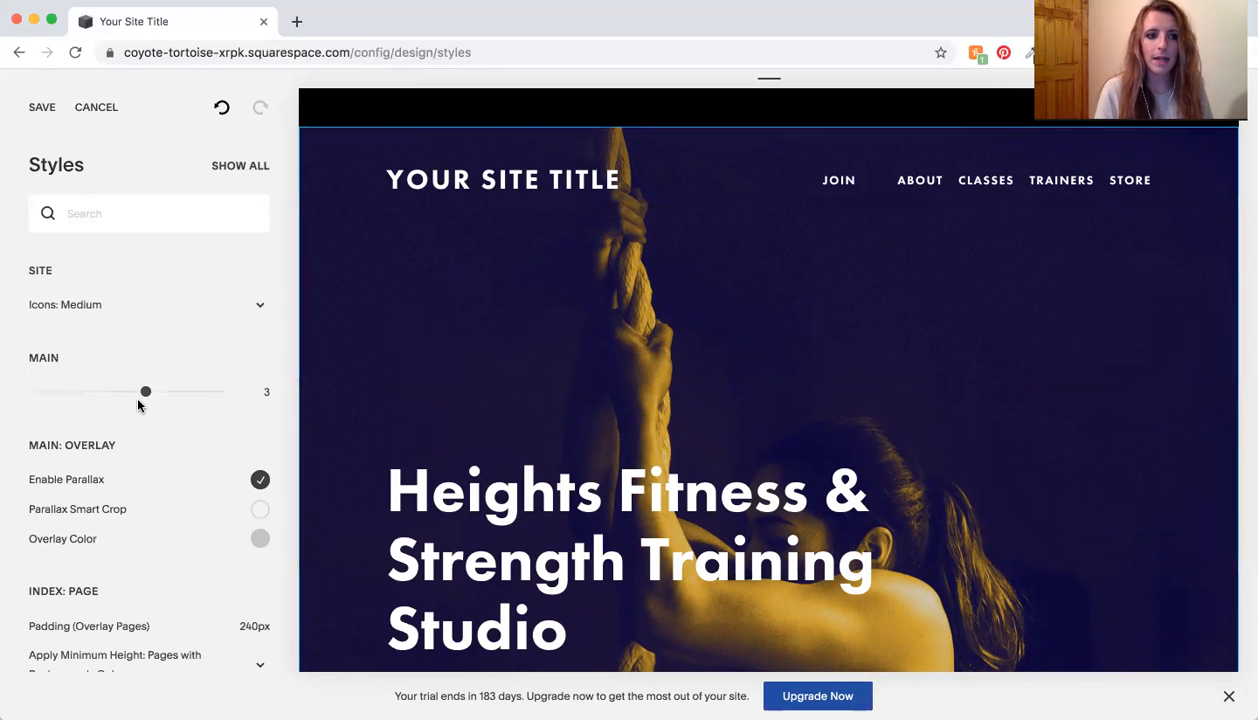
{"action": "scroll", "coordinate": [135, 395], "scroll_direction": "down", "scroll_amount": 4}
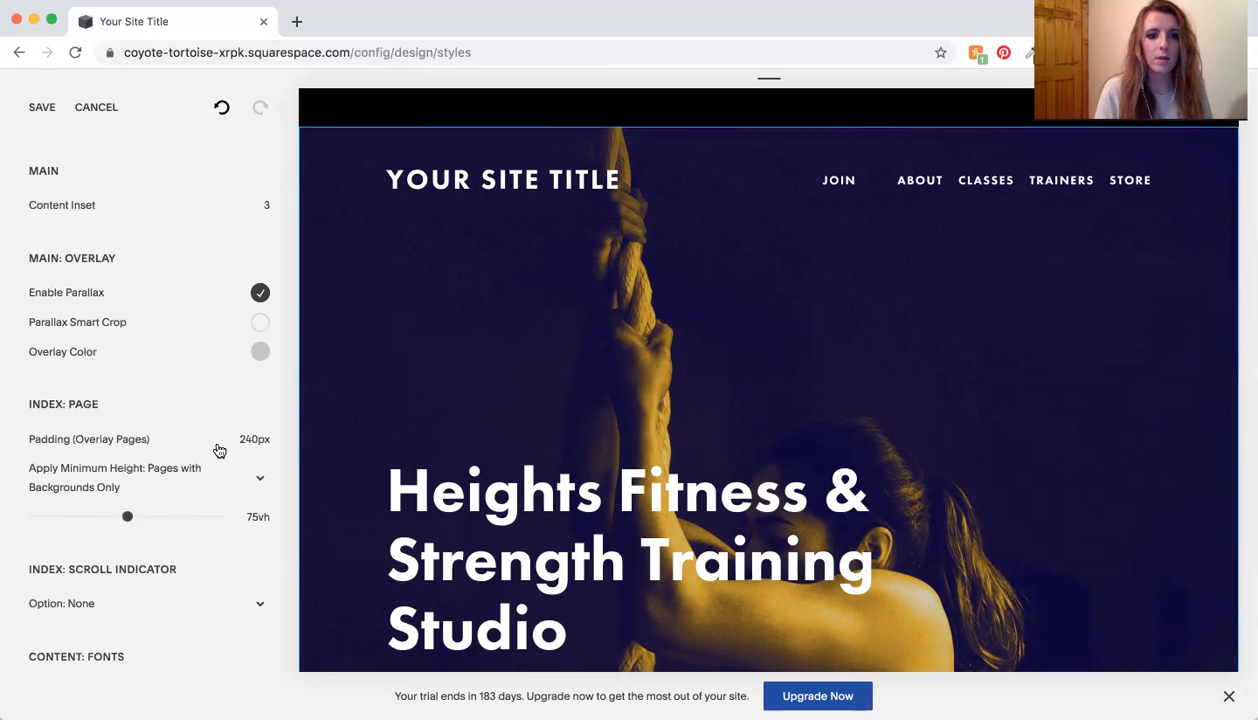
Step: Open the Heading 1 font settings for the banner heading and view the available font families and font styles
{"action": "left_click", "coordinate": [559, 499]}
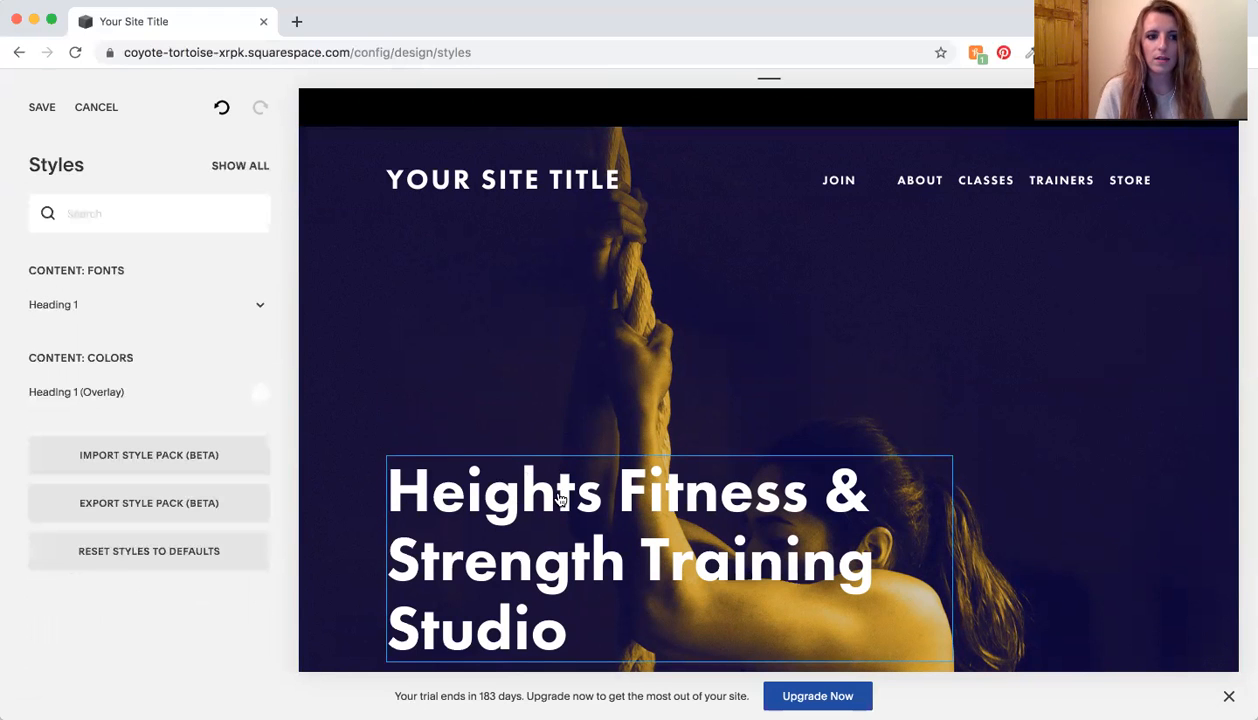
{"action": "scroll", "coordinate": [548, 520], "scroll_direction": "down", "scroll_amount": 3}
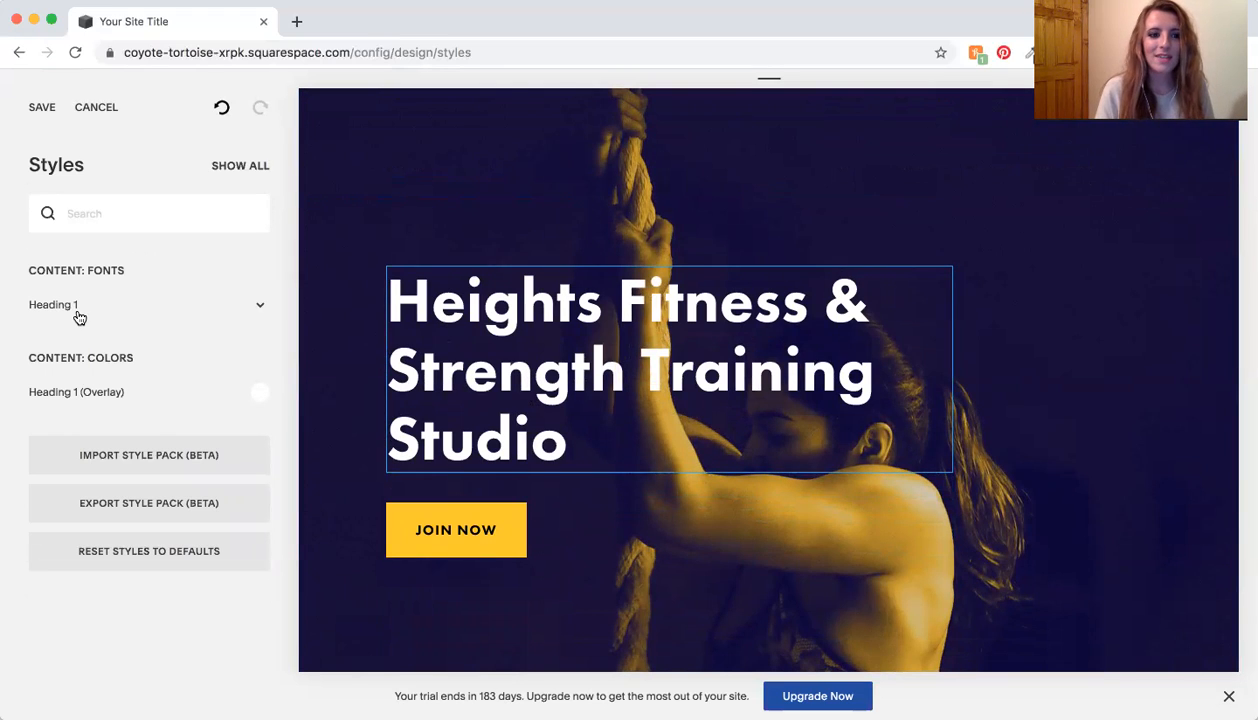
{"action": "left_click", "coordinate": [255, 312]}
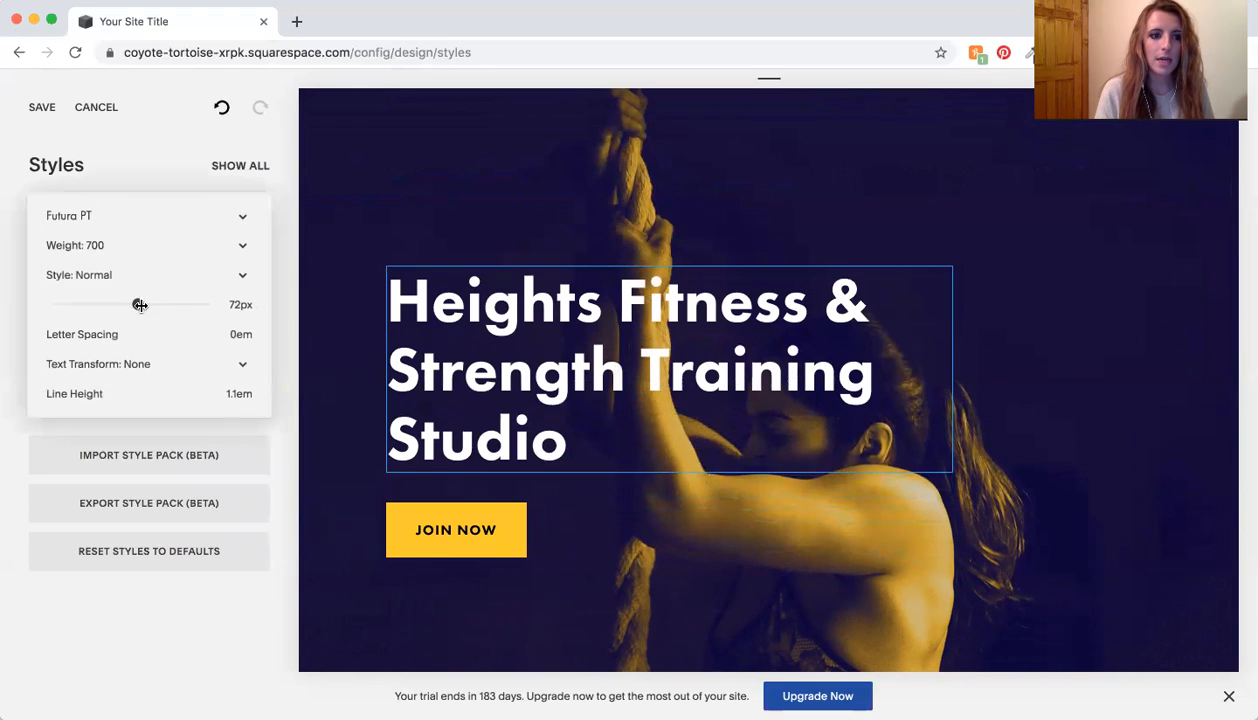
{"action": "left_click", "coordinate": [81, 218]}
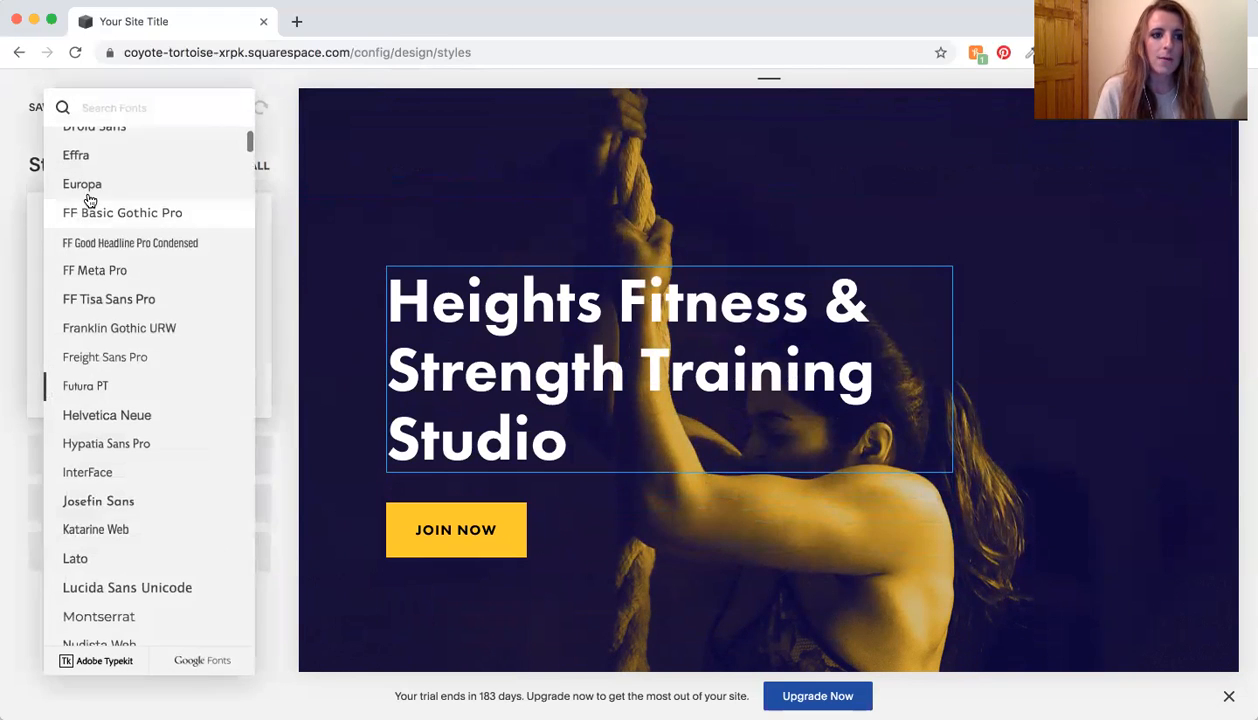
{"action": "left_click", "coordinate": [265, 250]}
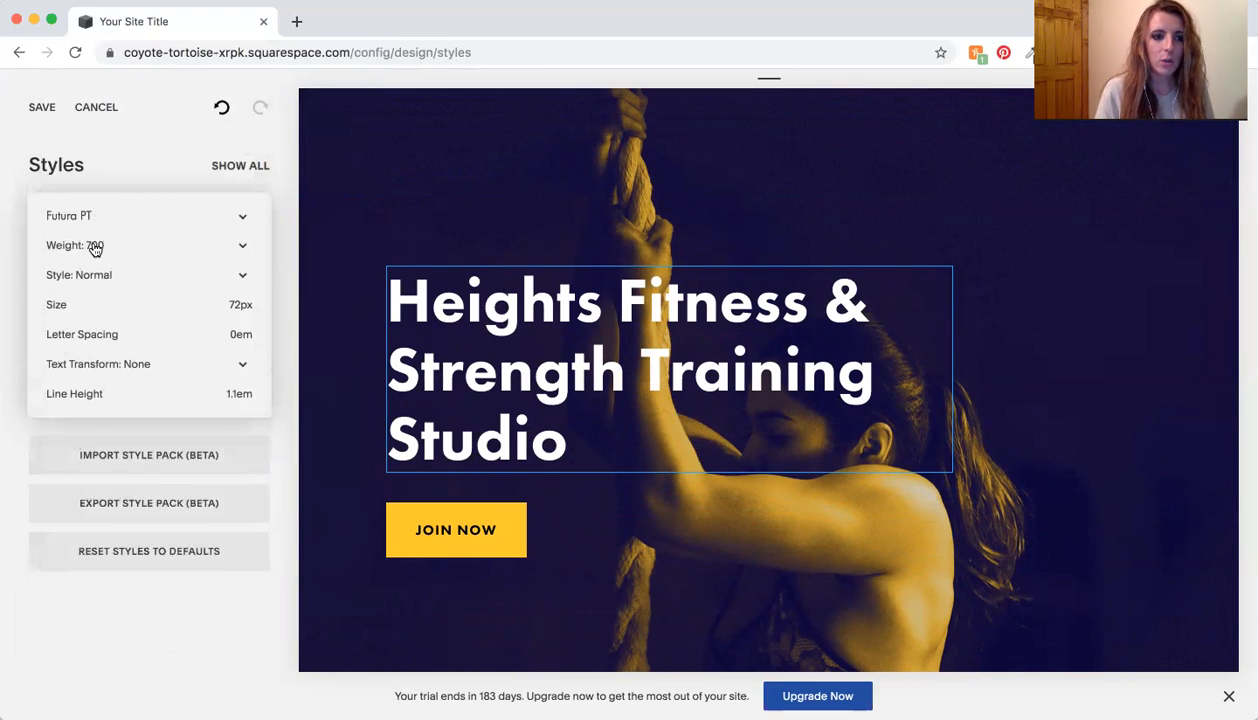
{"action": "left_click", "coordinate": [98, 275]}
{"action": "left_click", "coordinate": [261, 281]}
Step: Set the Heading 1 font size to 68px and its letter spacing to 0.06em
{"action": "mouse_move", "coordinate": [103, 311]}
{"action": "mouse_move", "coordinate": [138, 304]}
{"action": "left_mouse_down"}
{"action": "mouse_move", "coordinate": [157, 302]}
{"action": "mouse_move", "coordinate": [129, 304]}
{"action": "left_mouse_up"}
{"action": "mouse_move", "coordinate": [59, 338]}
{"action": "mouse_move", "coordinate": [52, 333]}
{"action": "left_mouse_down"}
{"action": "mouse_move", "coordinate": [98, 331]}
{"action": "mouse_move", "coordinate": [47, 333]}
{"action": "left_mouse_up"}
Step: View the Heading 1 text transform options and try a different line height, returning it to 1.1em
{"action": "left_click", "coordinate": [124, 364]}
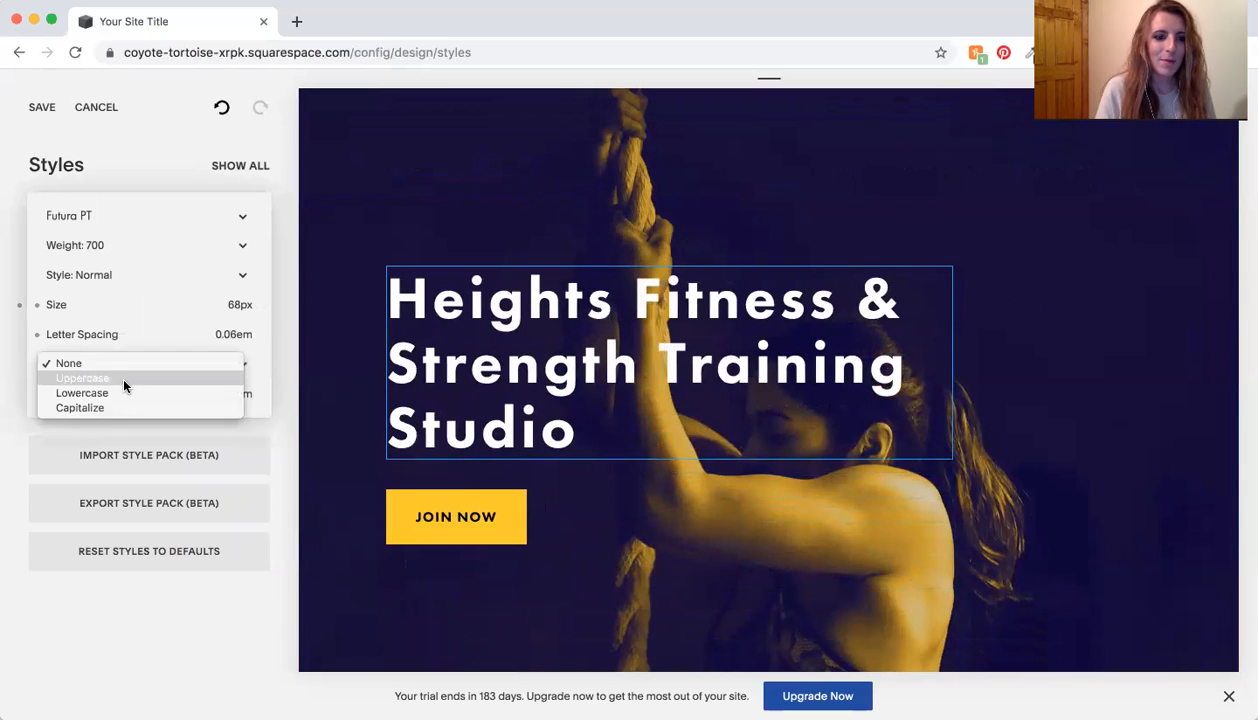
{"action": "left_click", "coordinate": [133, 309]}
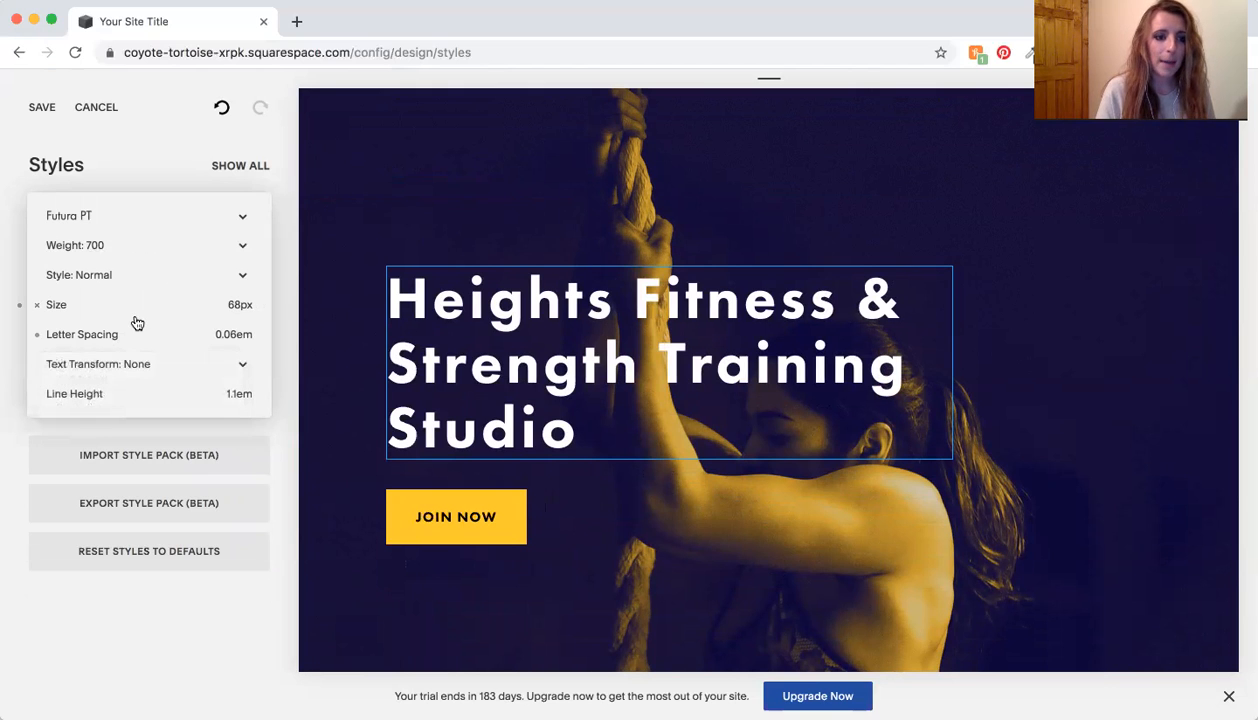
{"action": "mouse_move", "coordinate": [69, 393]}
{"action": "mouse_move", "coordinate": [83, 393]}
{"action": "left_mouse_down"}
{"action": "mouse_move", "coordinate": [112, 393]}
{"action": "mouse_move", "coordinate": [57, 393]}
{"action": "mouse_move", "coordinate": [71, 392]}
{"action": "left_mouse_up"}
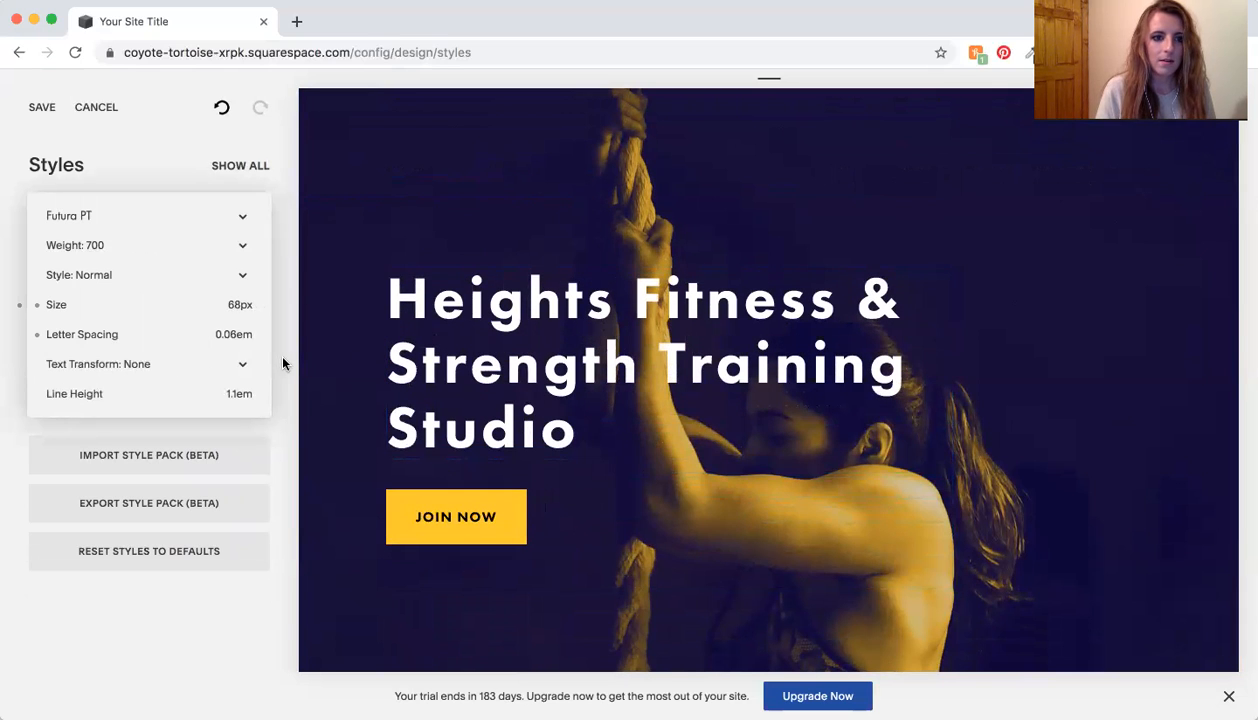
Step: Close the Heading 1 font settings and filter the style settings to the Membership heading
{"action": "left_click", "coordinate": [283, 363]}
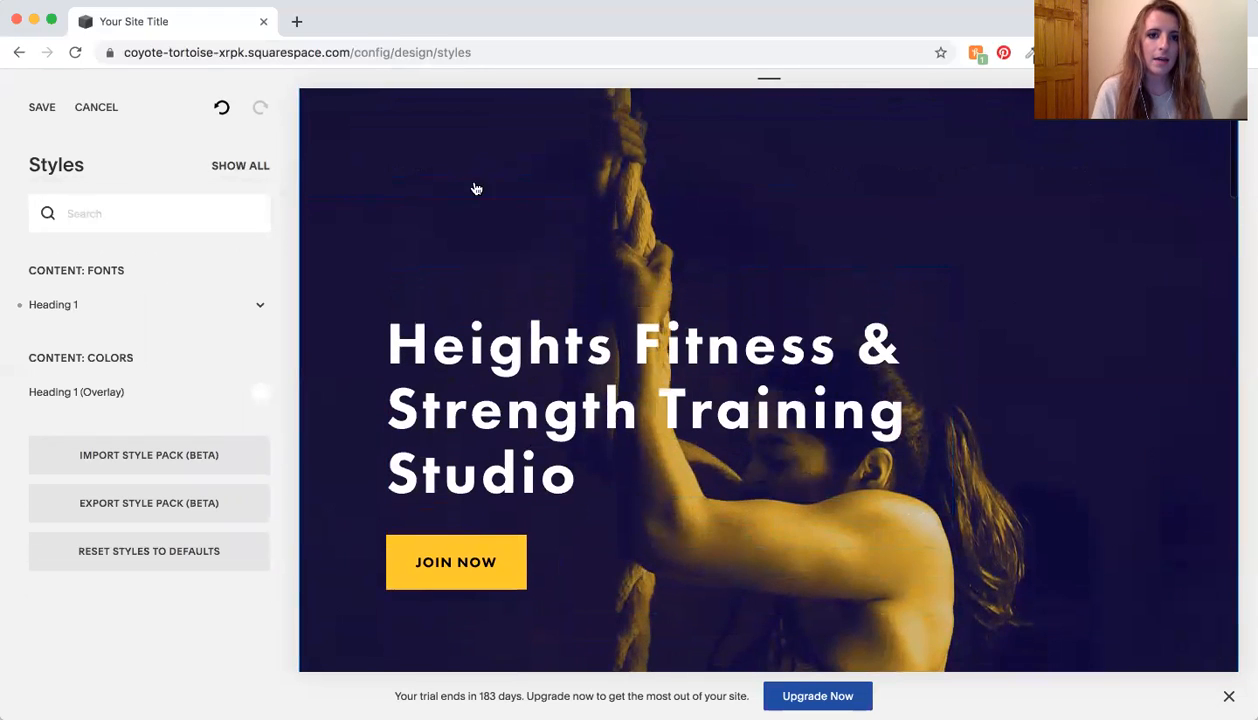
{"action": "scroll", "coordinate": [497, 187], "scroll_direction": "down", "scroll_amount": 3}
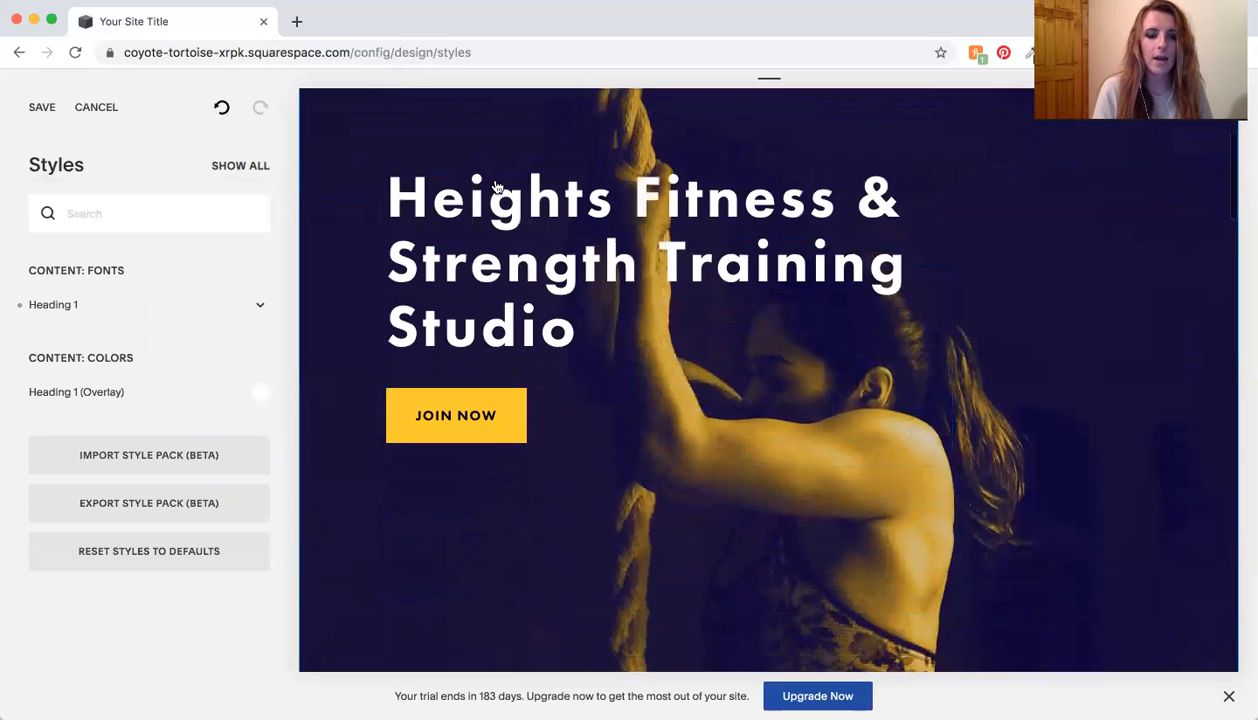
{"action": "scroll", "coordinate": [361, 179], "scroll_direction": "up", "scroll_amount": 2}
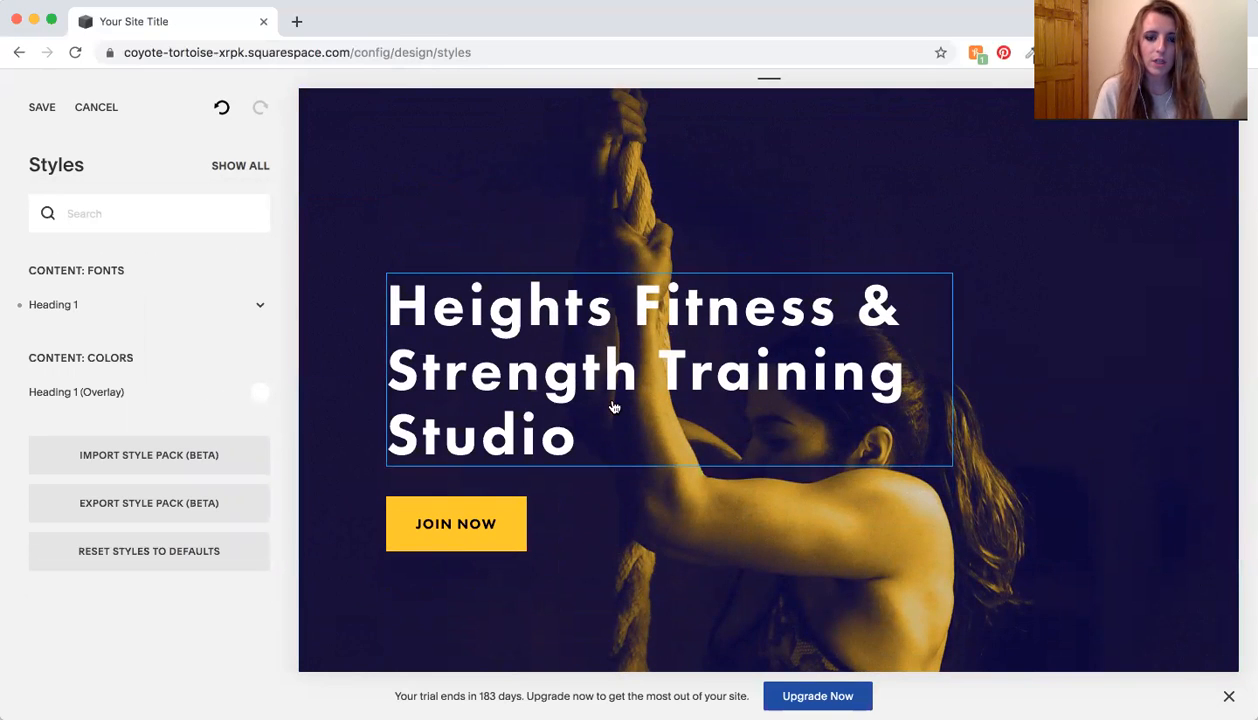
{"action": "scroll", "coordinate": [610, 408], "scroll_direction": "down", "scroll_amount": 10}
{"action": "left_click", "coordinate": [566, 378]}
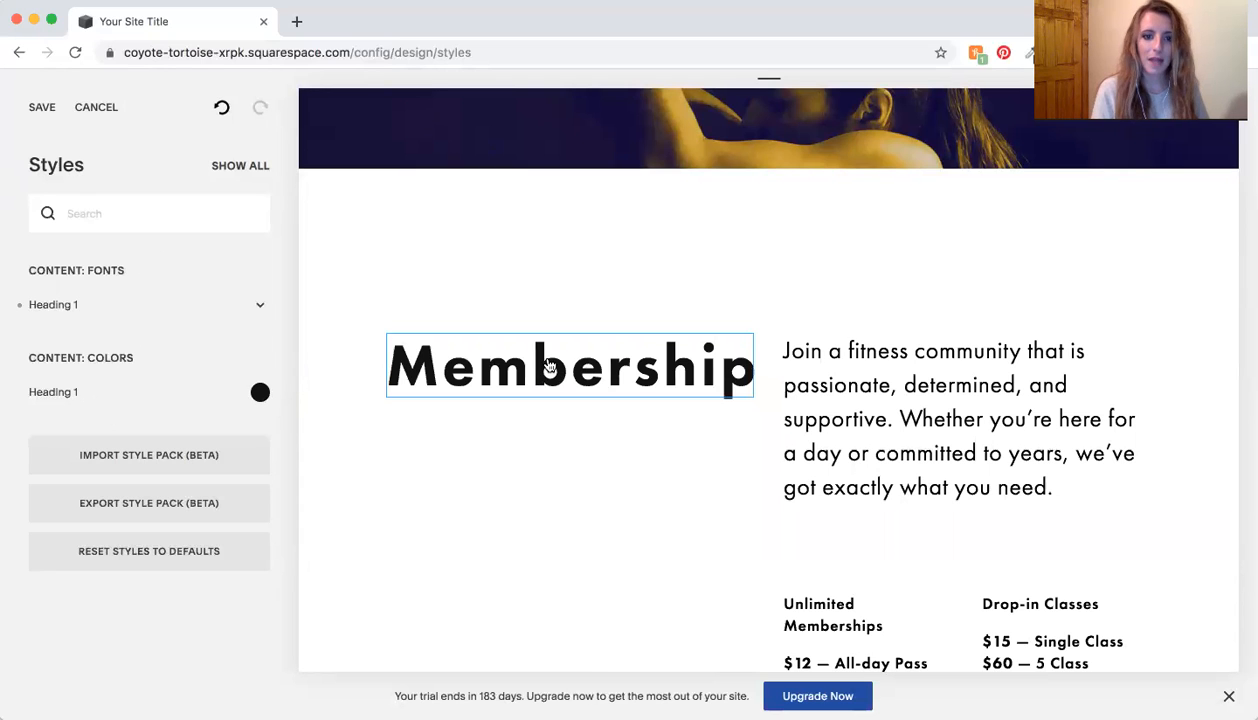
Step: Filter the style settings to the banner's Join Now button and set its alternate button color to gray
{"action": "scroll", "coordinate": [550, 365], "scroll_direction": "up", "scroll_amount": 5}
{"action": "scroll", "coordinate": [548, 374], "scroll_direction": "up", "scroll_amount": 3}
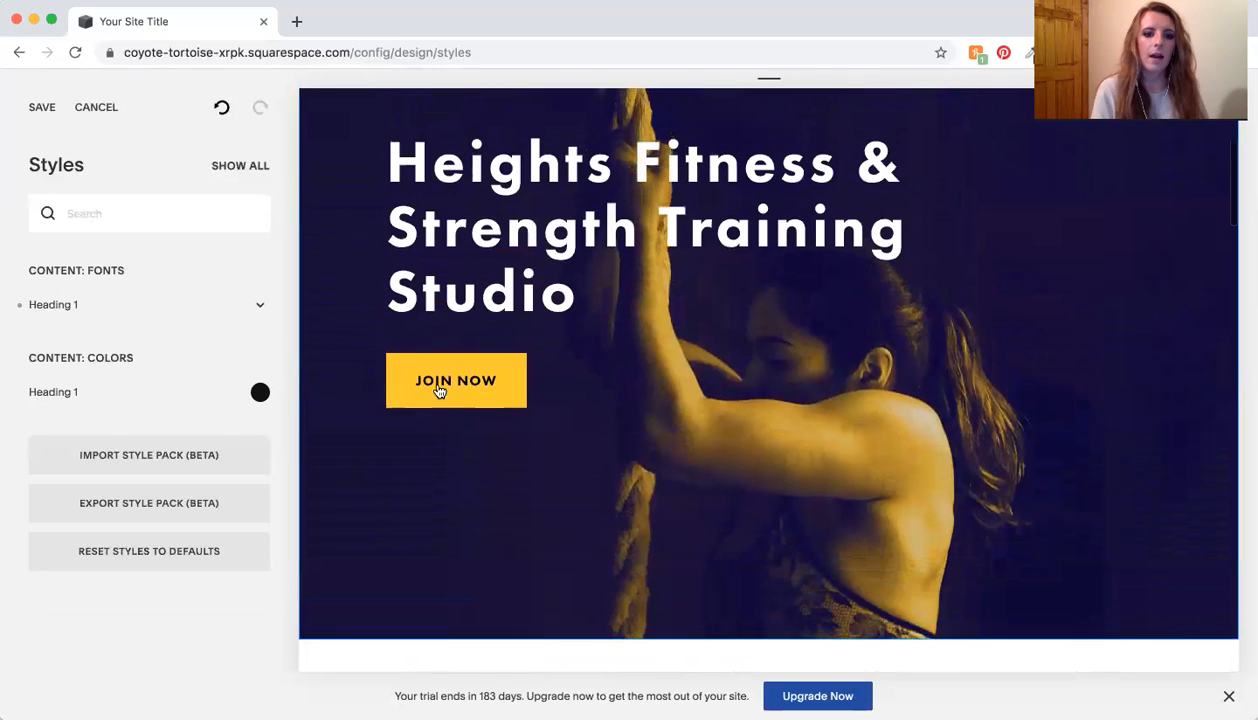
{"action": "left_click", "coordinate": [455, 382]}
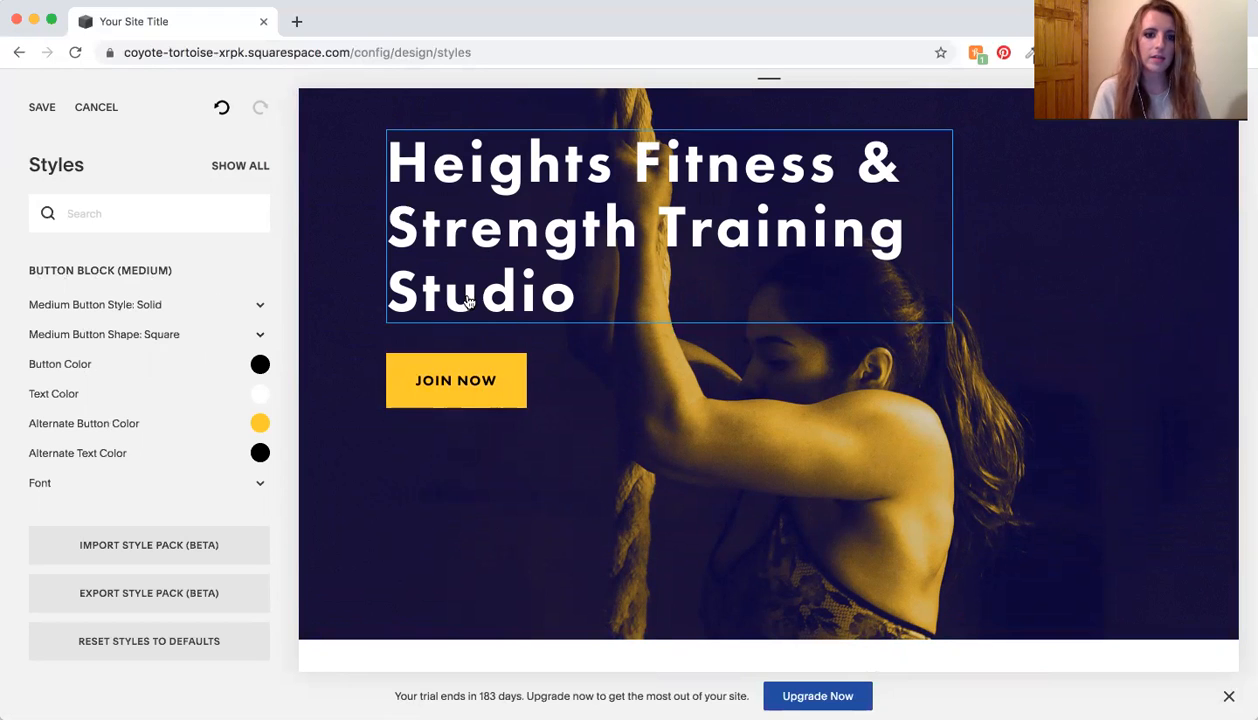
{"action": "left_click", "coordinate": [257, 428]}
{"action": "left_click", "coordinate": [160, 355]}
{"action": "left_click_drag", "start_coordinate": [107, 393], "coordinate": [44, 368]}
{"action": "left_click", "coordinate": [492, 481]}
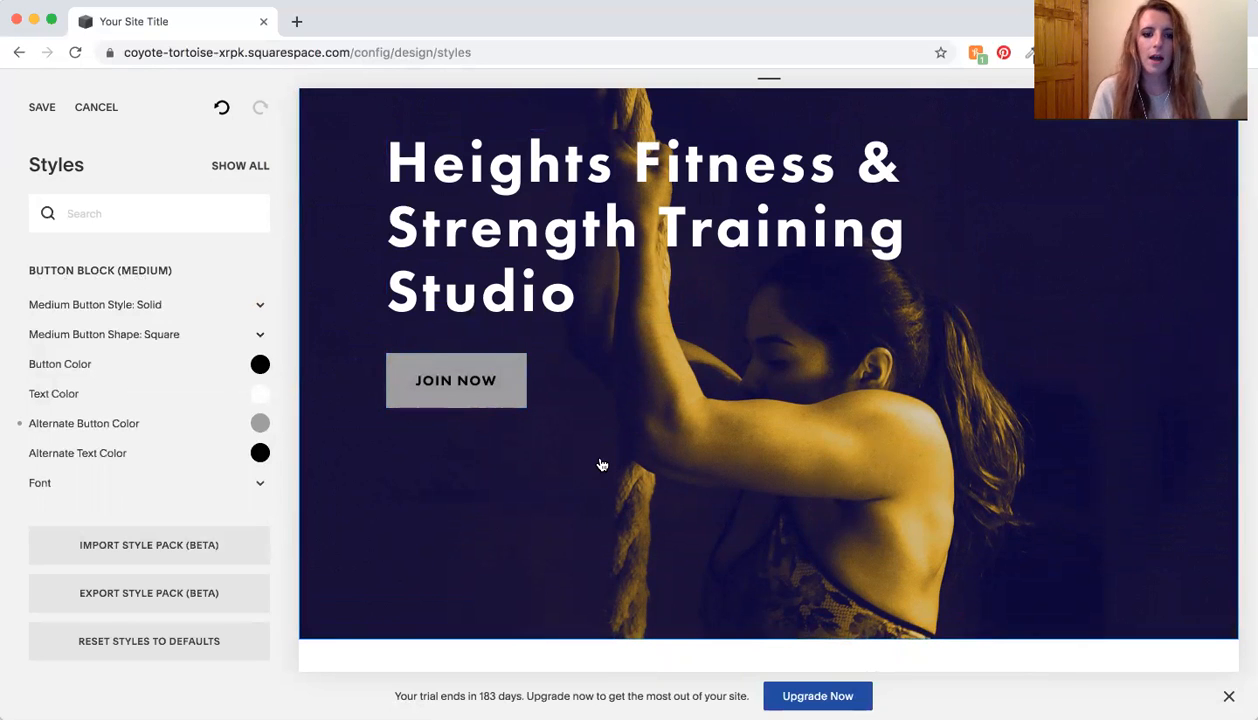
Step: Show all style settings and review the site, header, main overlay and index page sections
{"action": "scroll", "coordinate": [598, 463], "scroll_direction": "down", "scroll_amount": 5}
{"action": "scroll", "coordinate": [600, 464], "scroll_direction": "down", "scroll_amount": 4}
{"action": "scroll", "coordinate": [599, 464], "scroll_direction": "up", "scroll_amount": 2}
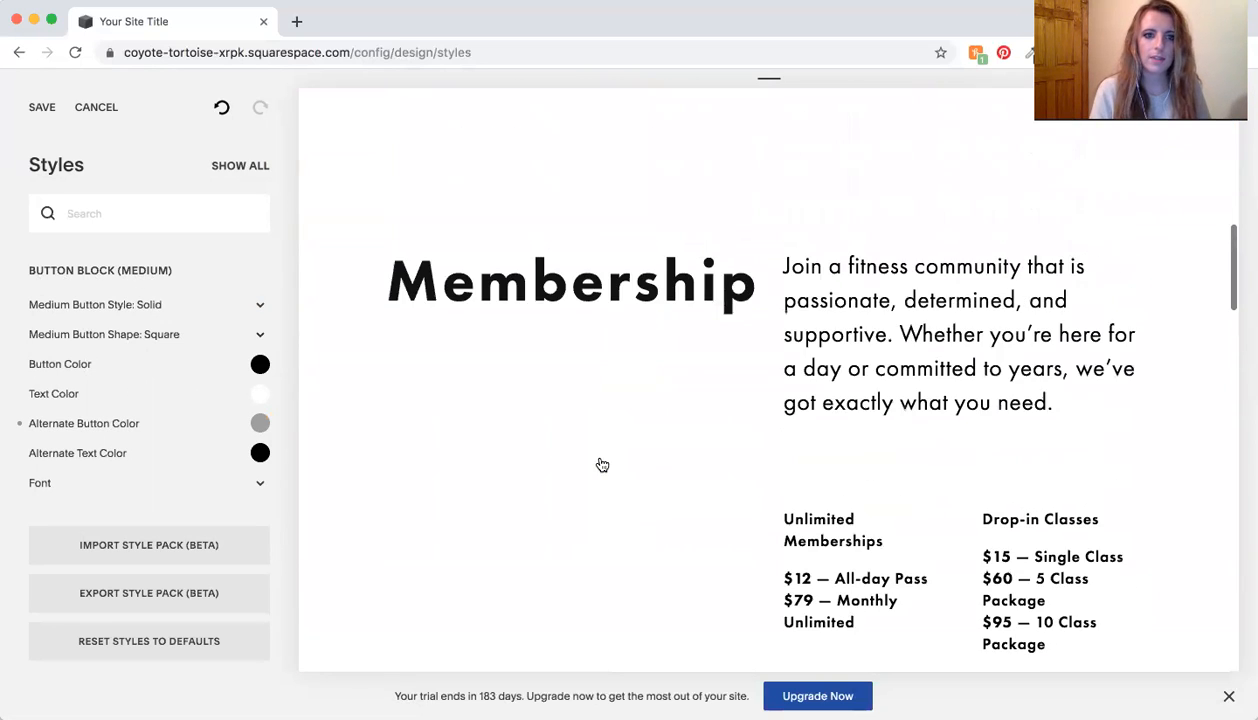
{"action": "left_click", "coordinate": [243, 166]}
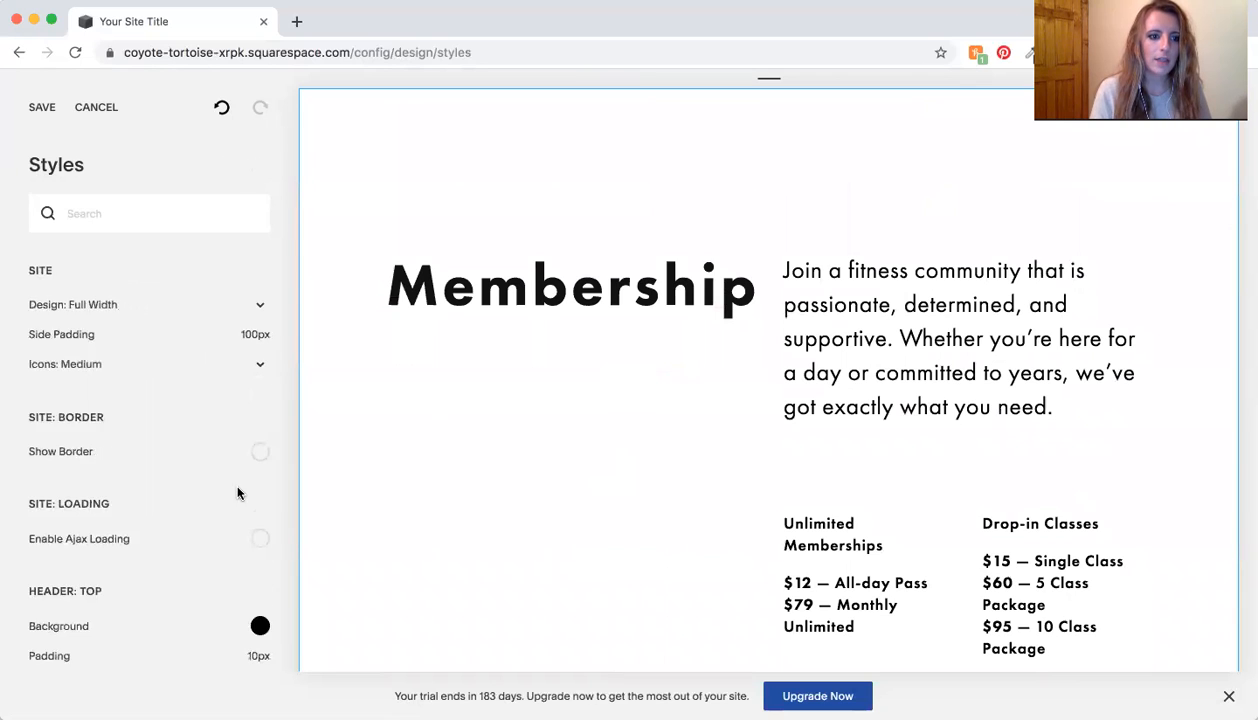
{"action": "scroll", "coordinate": [239, 491], "scroll_direction": "down", "scroll_amount": 9}
{"action": "scroll", "coordinate": [240, 494], "scroll_direction": "down", "scroll_amount": 8}
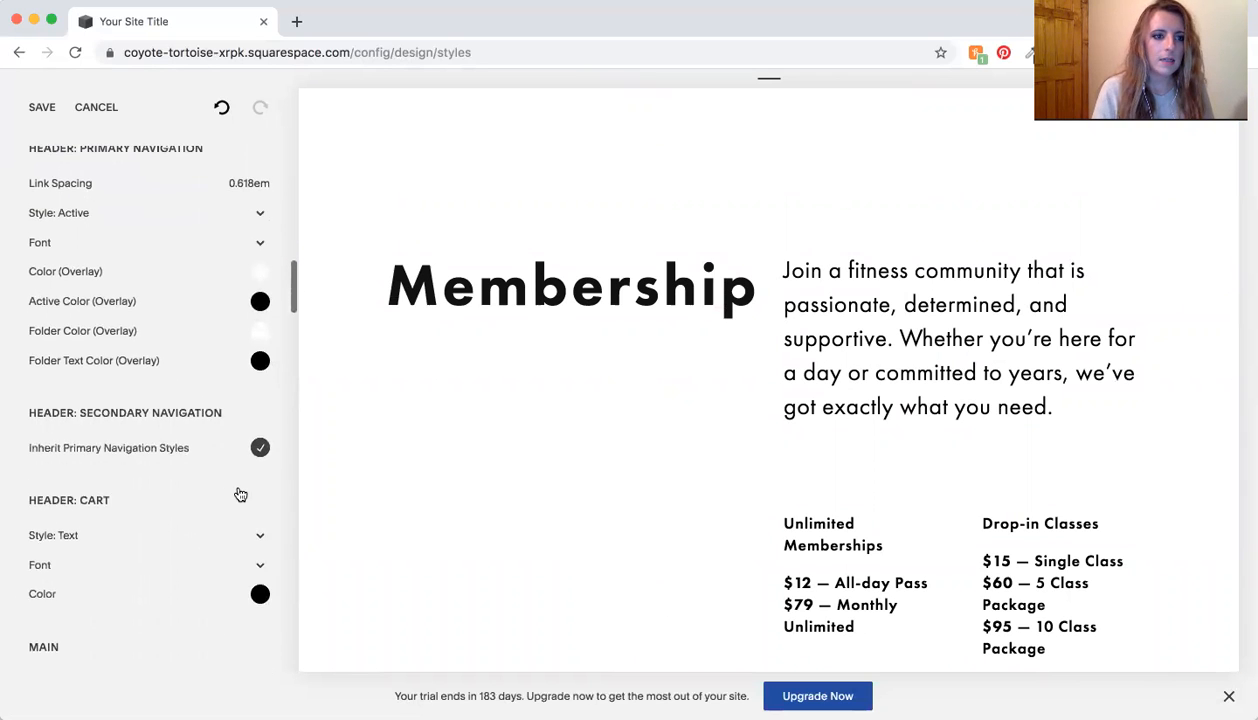
{"action": "scroll", "coordinate": [240, 494], "scroll_direction": "down", "scroll_amount": 8}
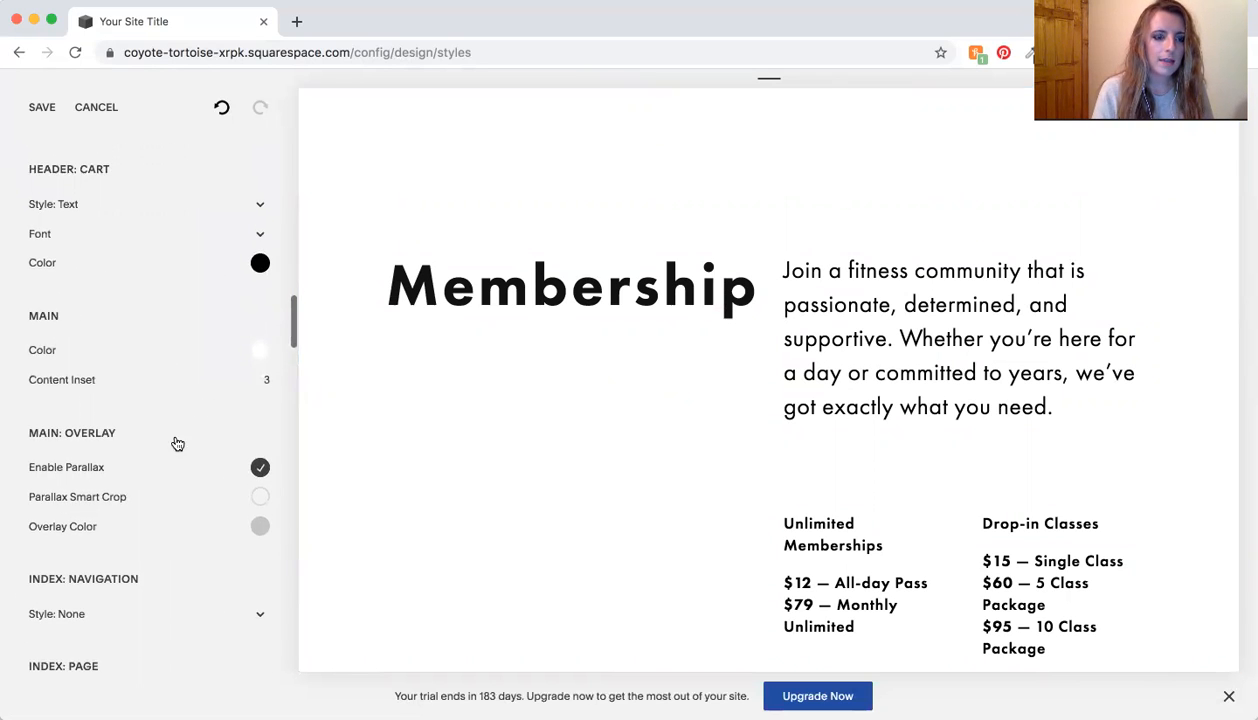
{"action": "scroll", "coordinate": [88, 524], "scroll_direction": "down", "scroll_amount": 5}
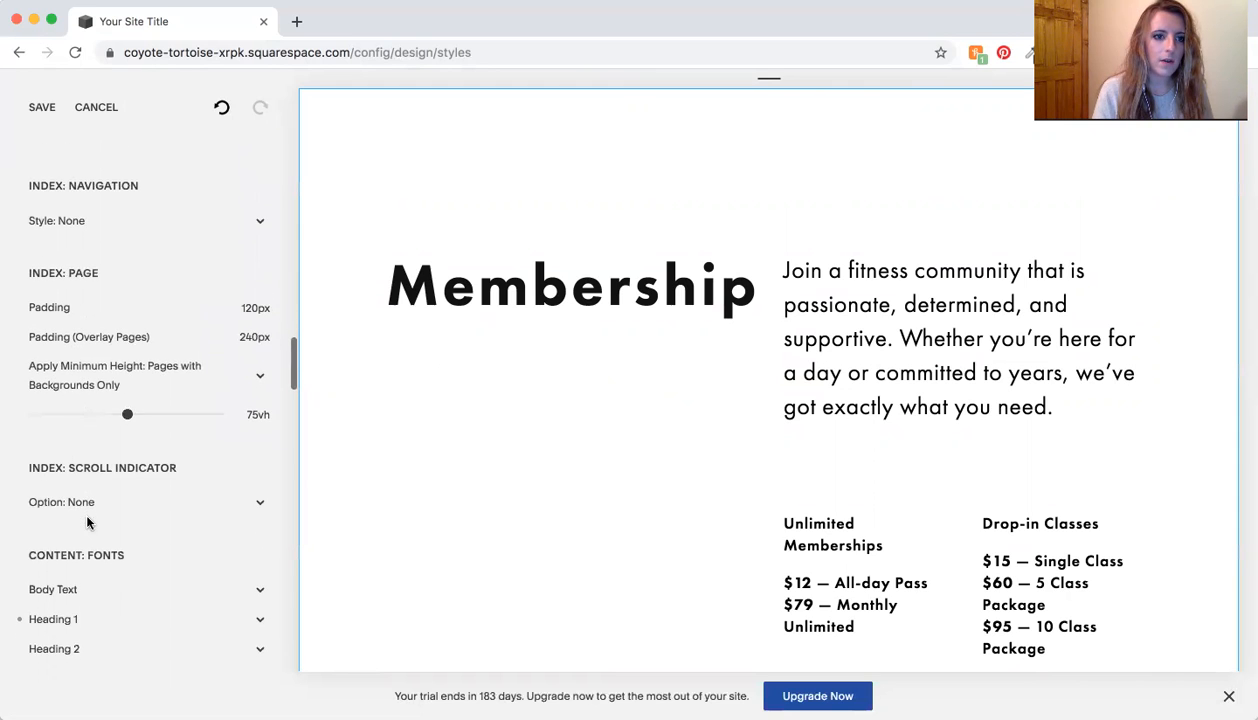
{"action": "scroll", "coordinate": [88, 524], "scroll_direction": "down", "scroll_amount": 1}
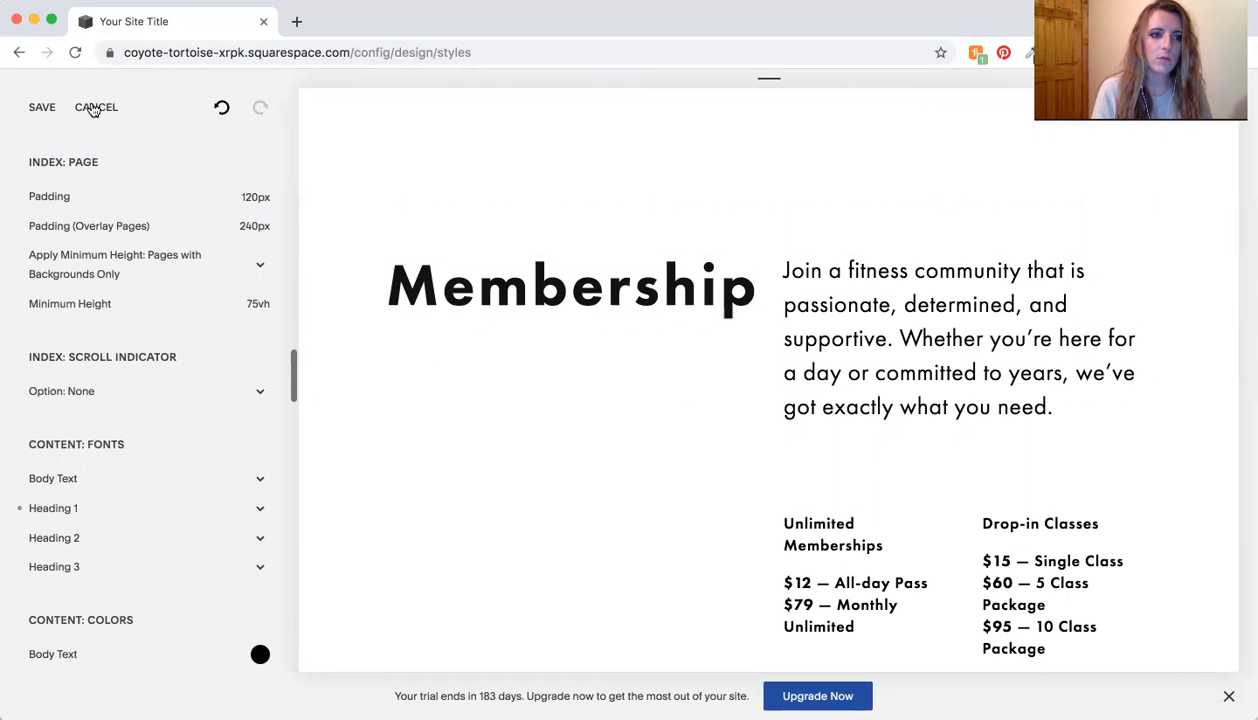
{"action": "mouse_move", "coordinate": [144, 212]}
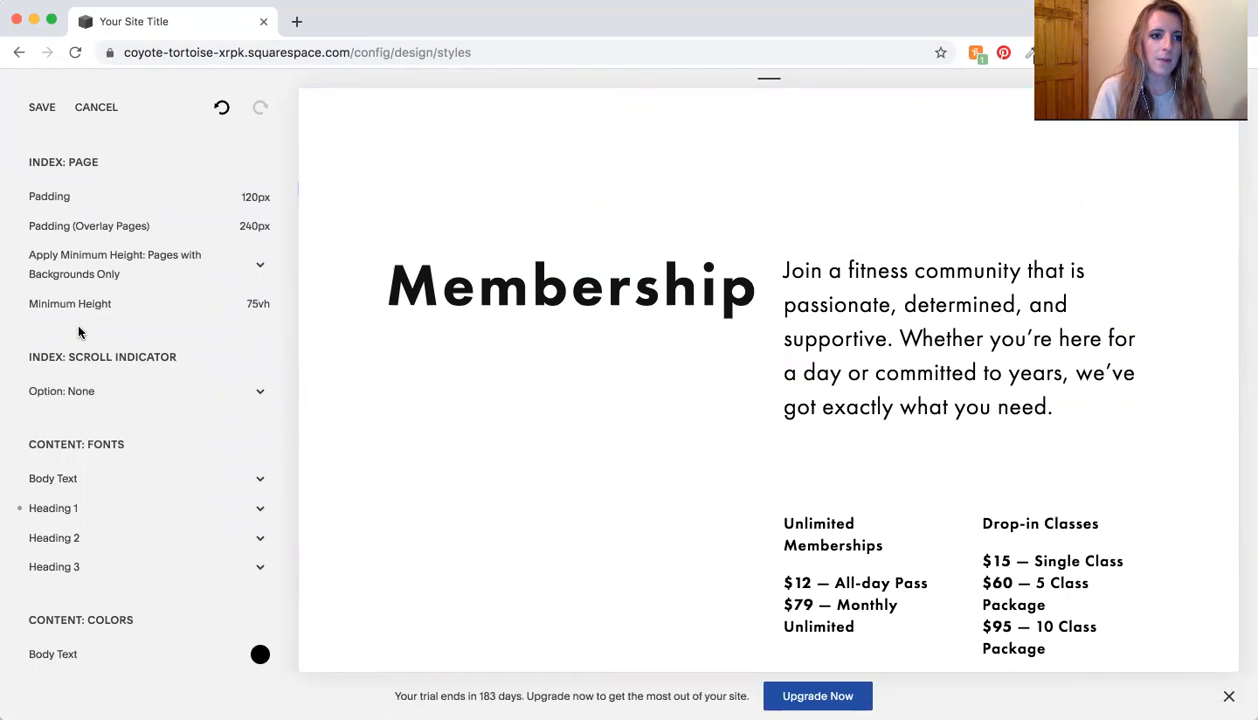
Step: Review the content font and color settings, the footer settings and the mobile settings
{"action": "scroll", "coordinate": [168, 416], "scroll_direction": "down", "scroll_amount": 10}
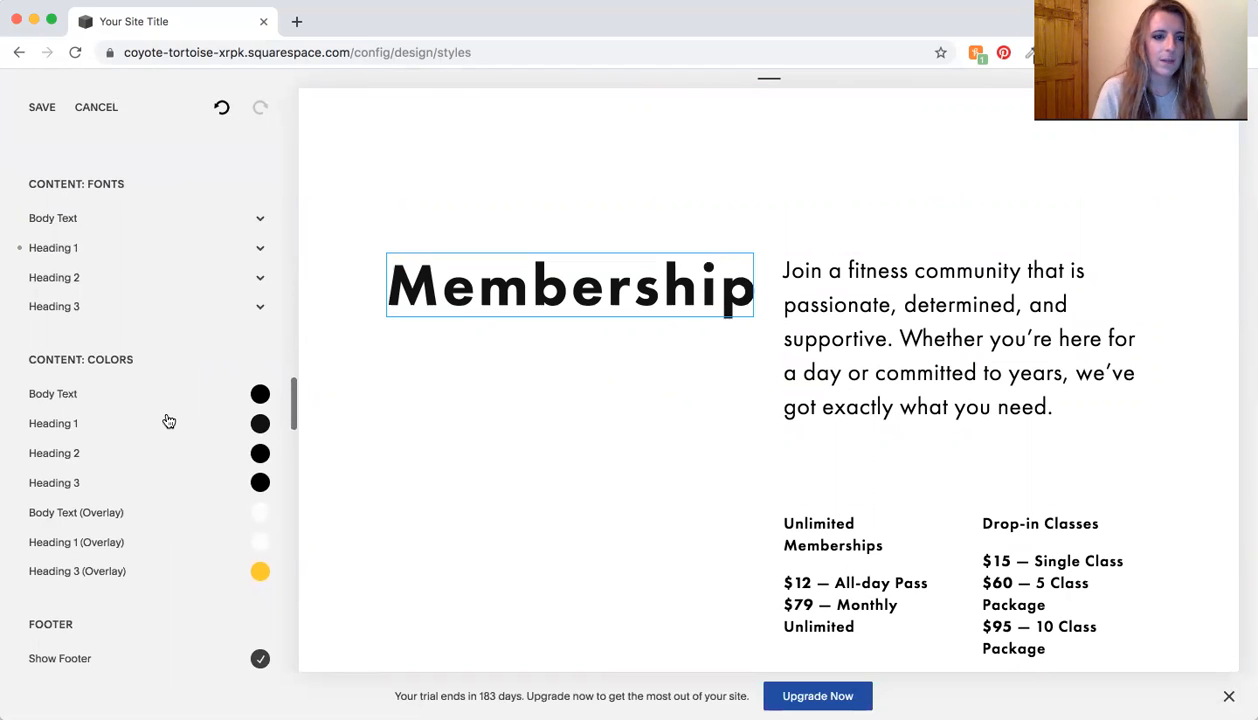
{"action": "scroll", "coordinate": [169, 421], "scroll_direction": "down", "scroll_amount": 1}
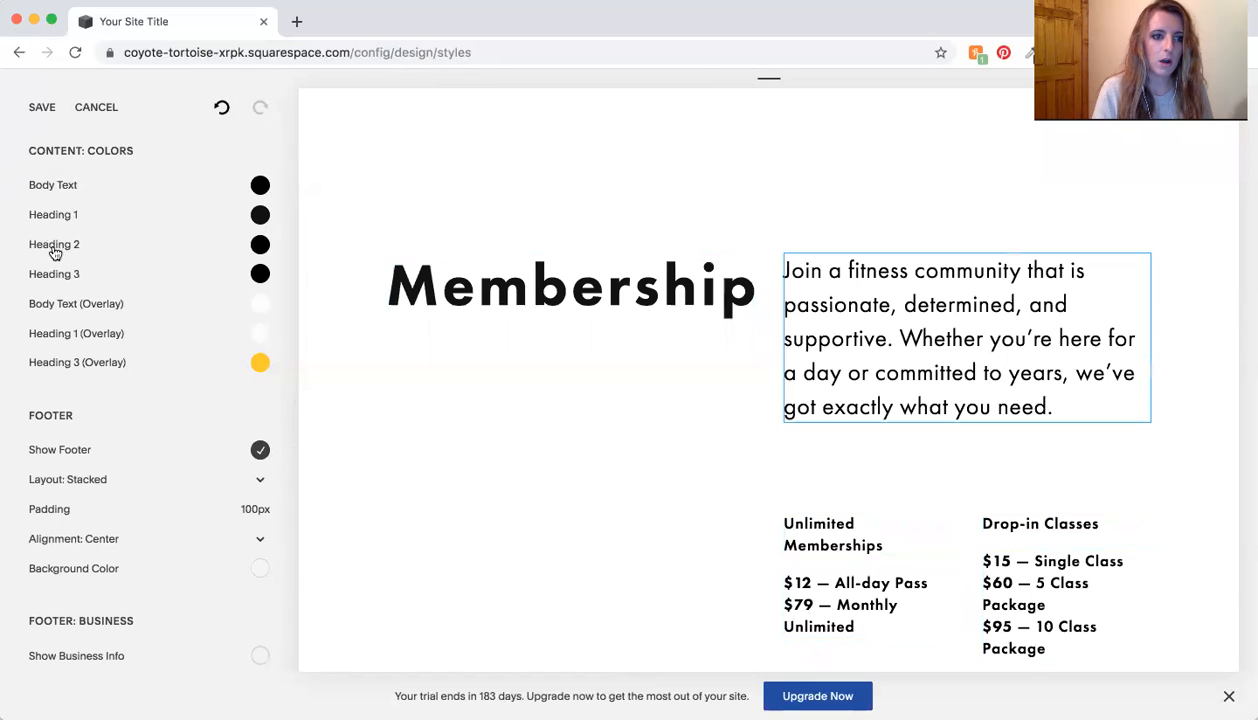
{"action": "scroll", "coordinate": [84, 323], "scroll_direction": "down", "scroll_amount": 2}
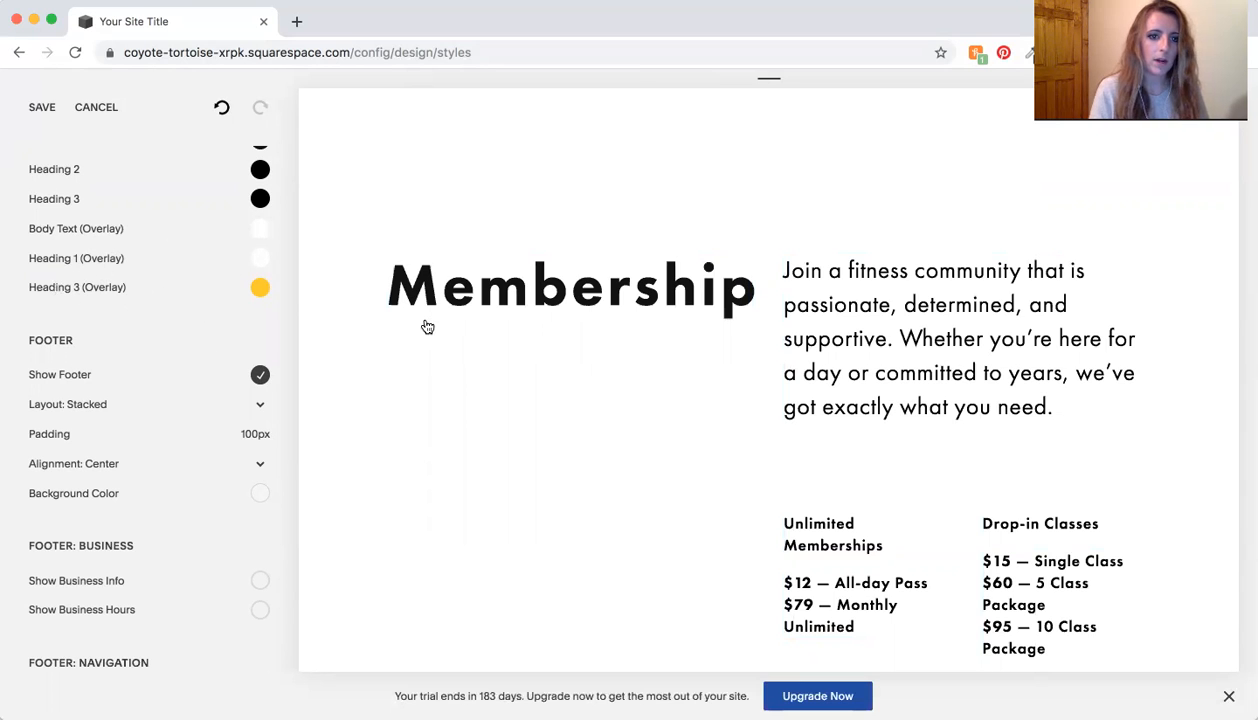
{"action": "scroll", "coordinate": [197, 436], "scroll_direction": "down", "scroll_amount": 10}
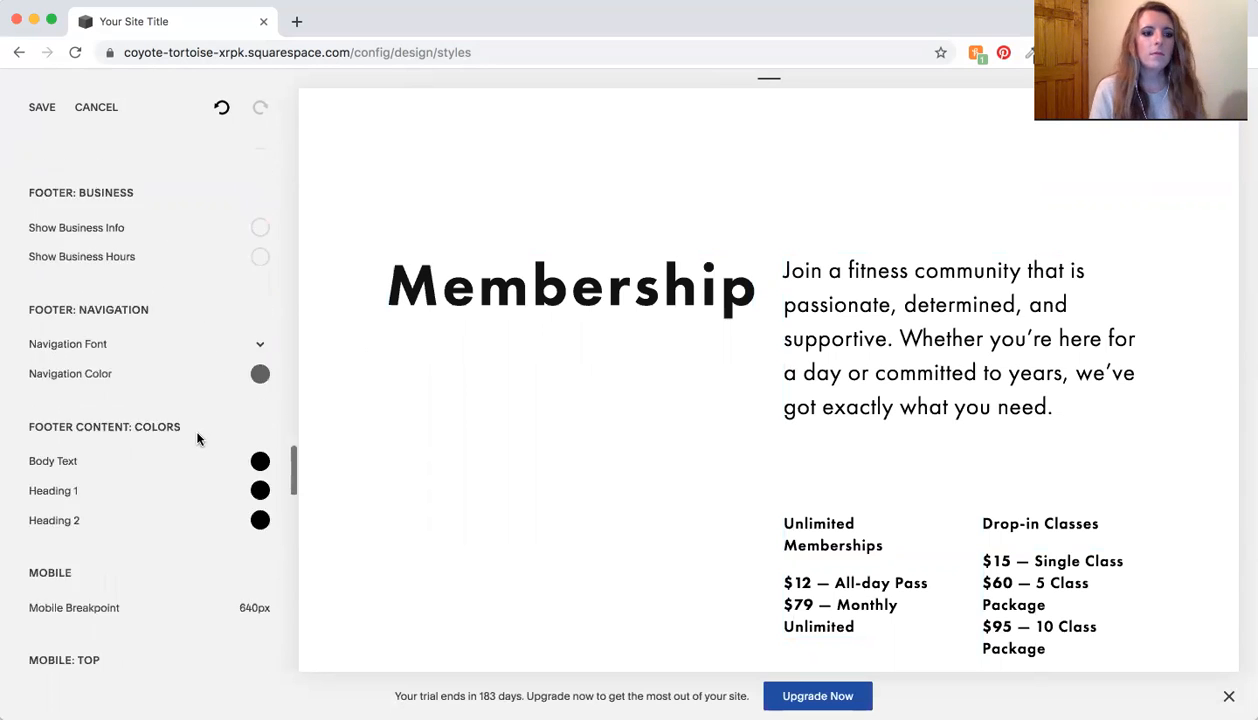
{"action": "scroll", "coordinate": [200, 441], "scroll_direction": "down", "scroll_amount": 4}
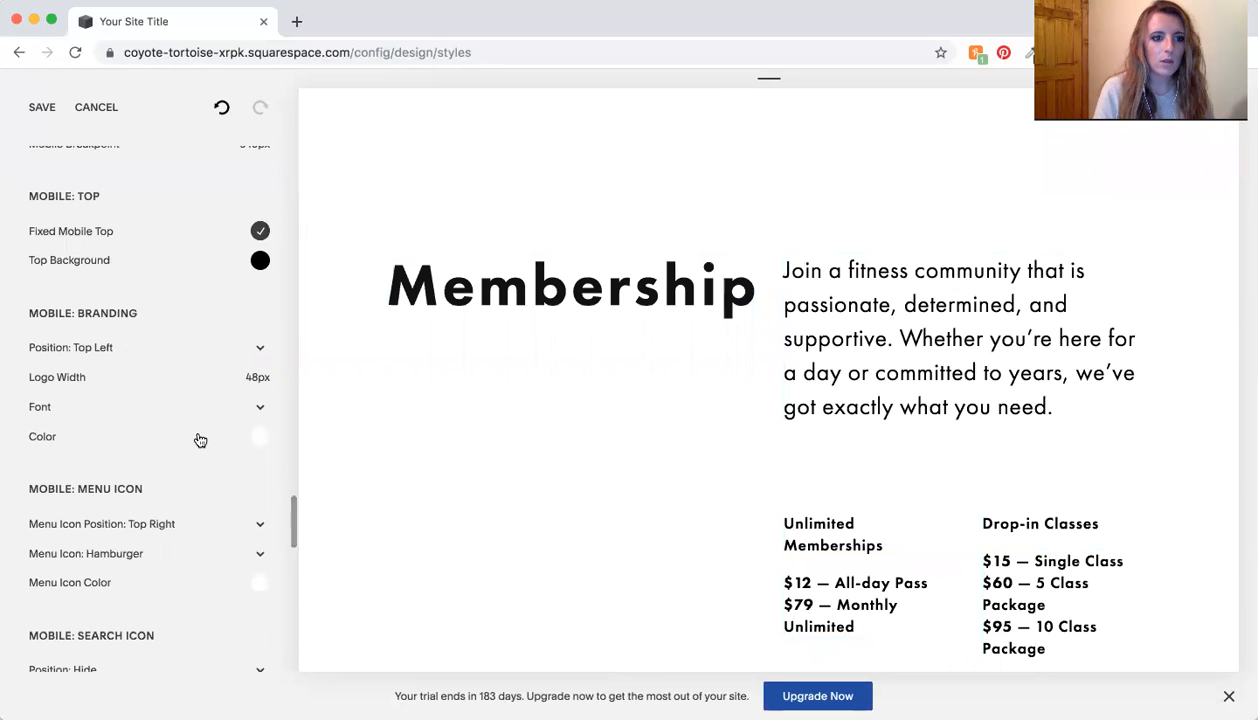
{"action": "scroll", "coordinate": [200, 441], "scroll_direction": "down", "scroll_amount": 20}
{"action": "scroll", "coordinate": [198, 439], "scroll_direction": "up", "scroll_amount": 10}
{"action": "scroll", "coordinate": [636, 547], "scroll_direction": "down", "scroll_amount": 10}
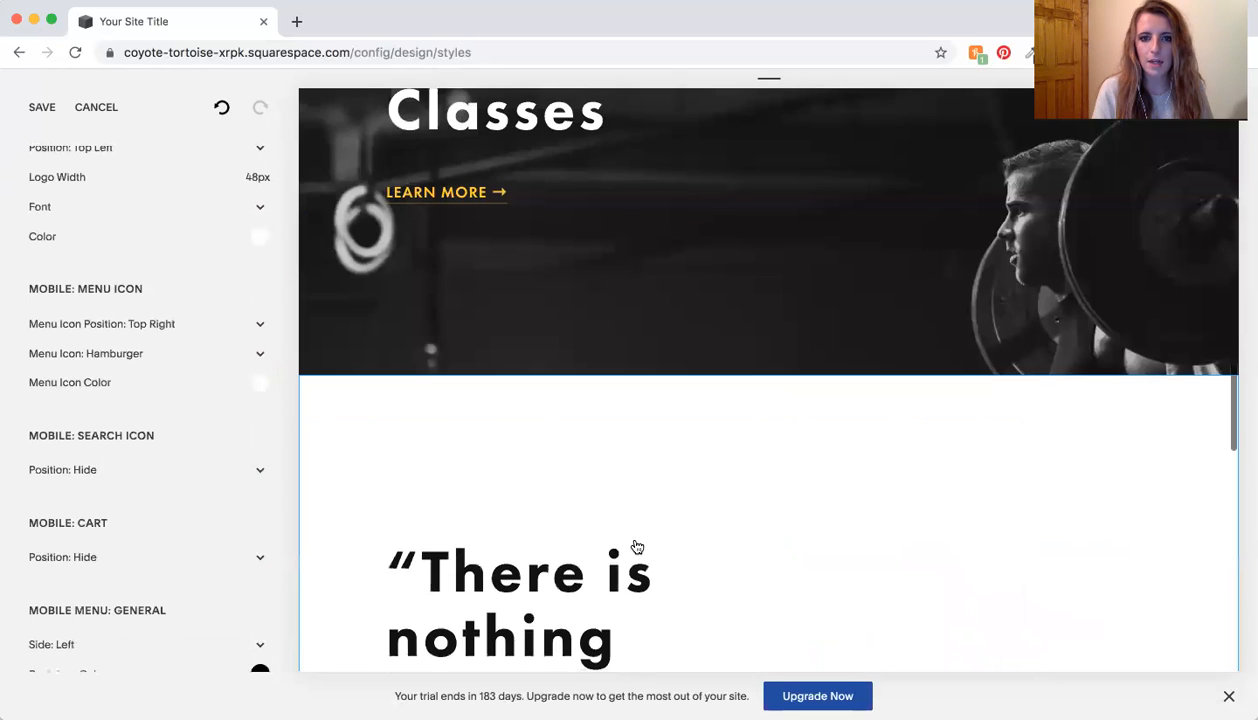
Step: Filter the style settings to the Group & Private Classes banner background and find its main overlay options
{"action": "scroll", "coordinate": [637, 547], "scroll_direction": "up", "scroll_amount": 3}
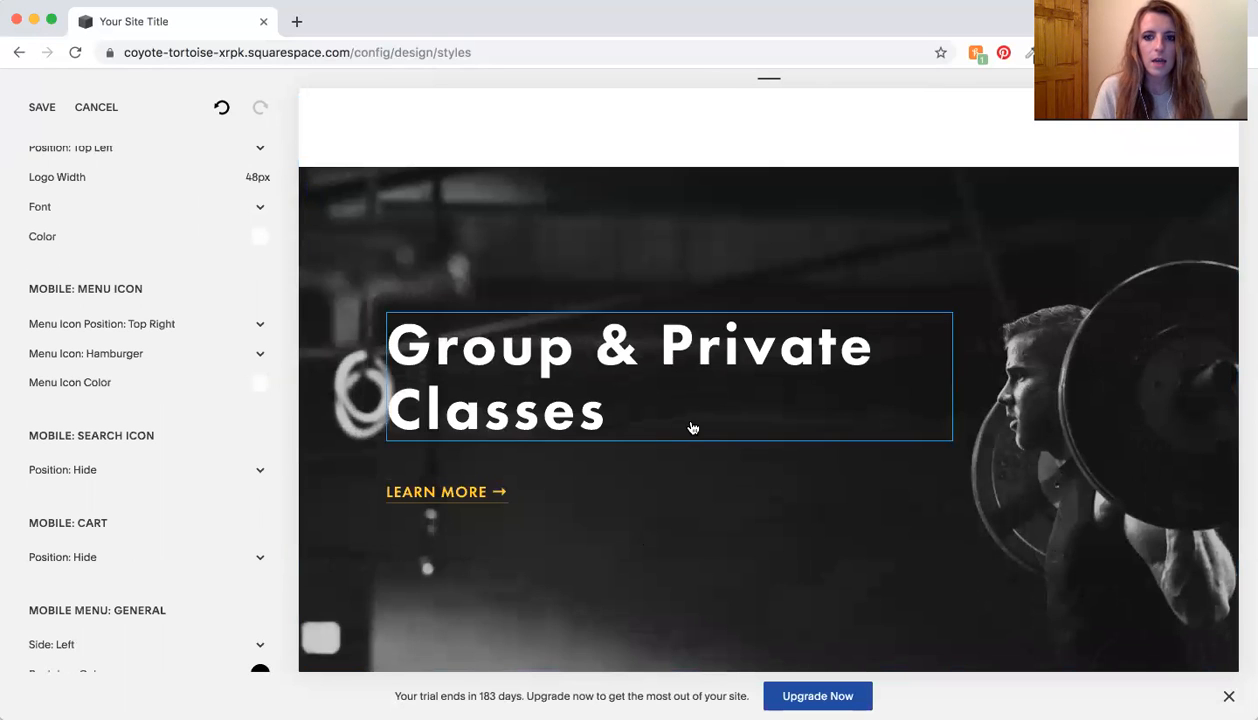
{"action": "scroll", "coordinate": [691, 427], "scroll_direction": "down", "scroll_amount": 3}
{"action": "scroll", "coordinate": [691, 427], "scroll_direction": "up", "scroll_amount": 2}
{"action": "left_click", "coordinate": [581, 435]}
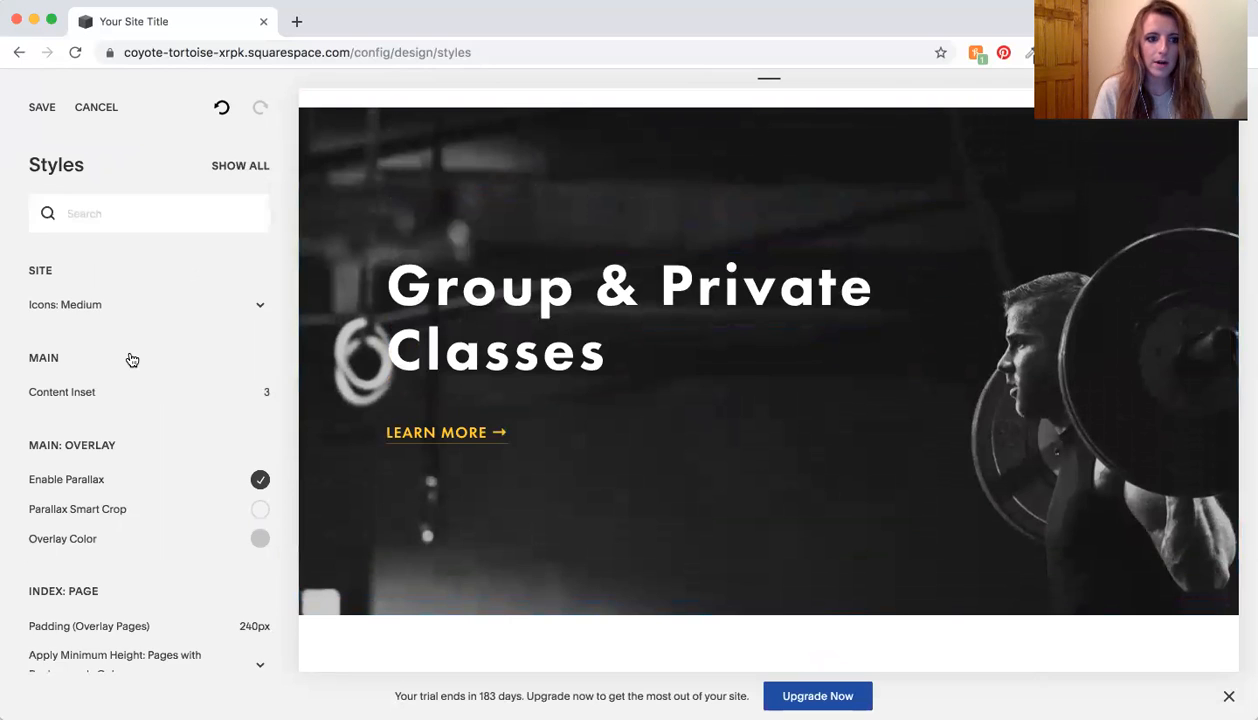
{"action": "scroll", "coordinate": [128, 358], "scroll_direction": "down", "scroll_amount": 5}
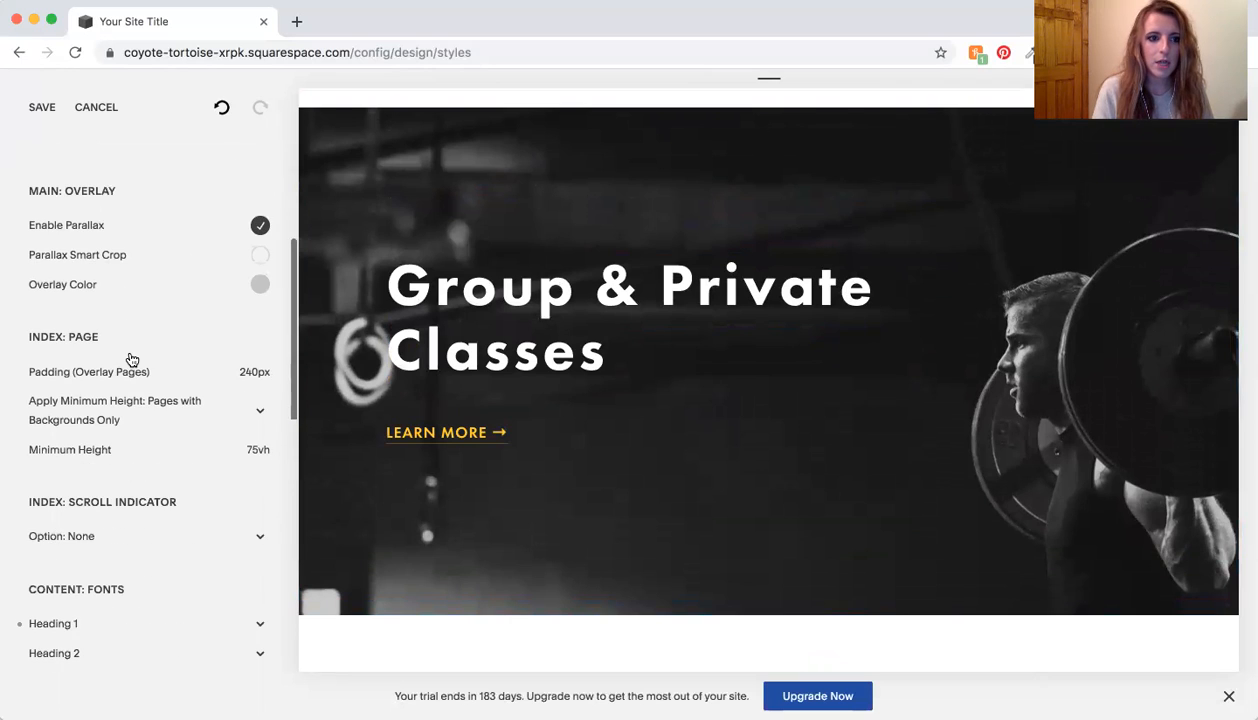
Step: Try toggling parallax and Parallax Smart Crop for the banner overlay, returning both to their original settings
{"action": "left_click", "coordinate": [260, 226]}
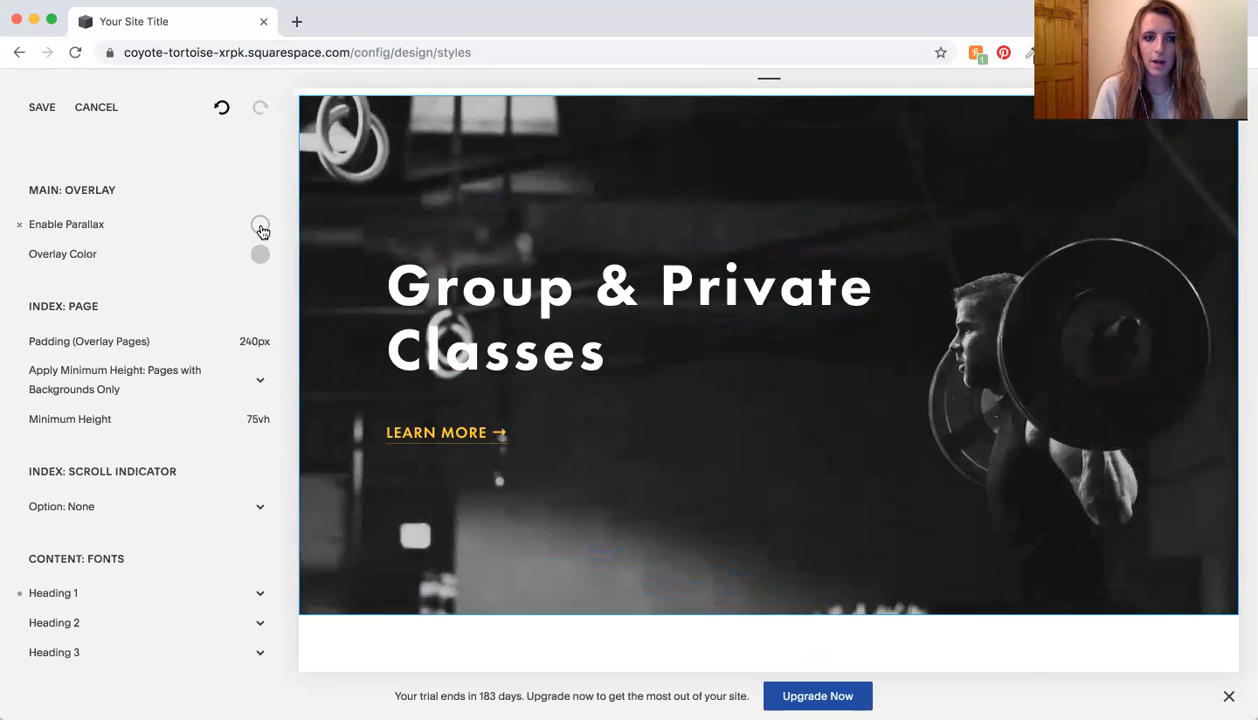
{"action": "left_click", "coordinate": [260, 226]}
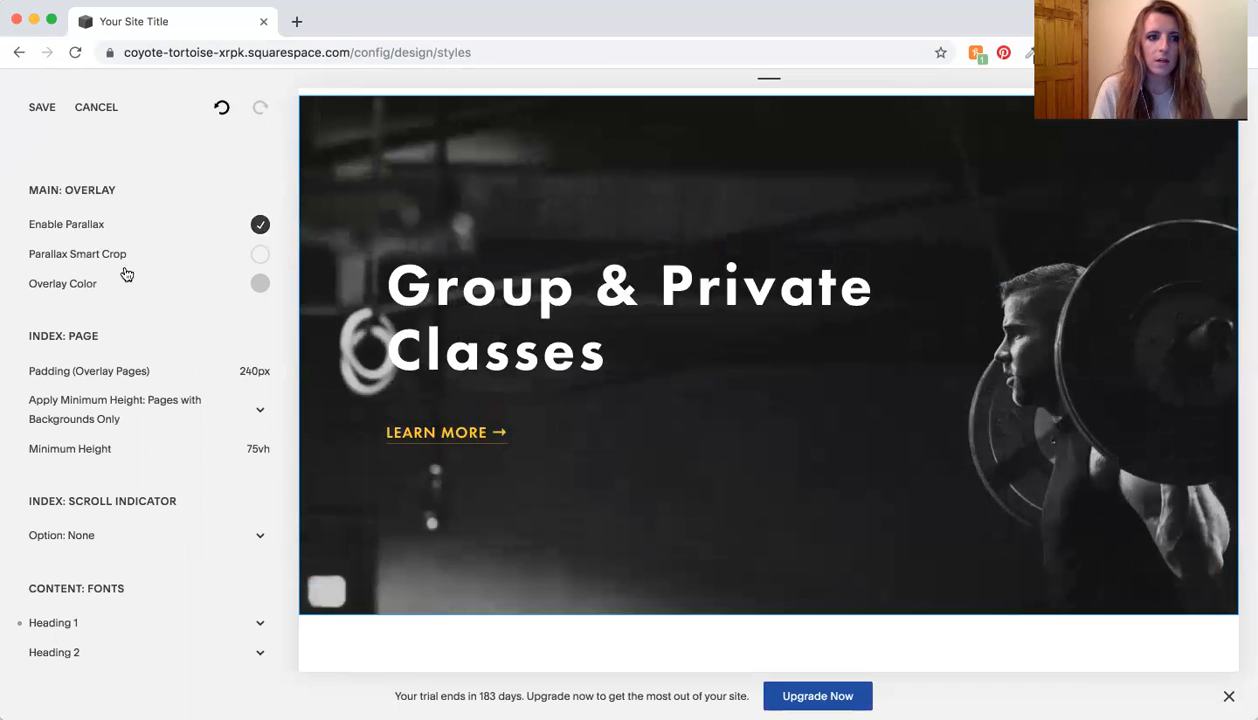
{"action": "left_click", "coordinate": [260, 255]}
{"action": "left_click", "coordinate": [260, 255]}
Step: Set the banner overlay color to a translucent purple, hsla(257, 52%, 48%, 0.3)
{"action": "left_click", "coordinate": [258, 283]}
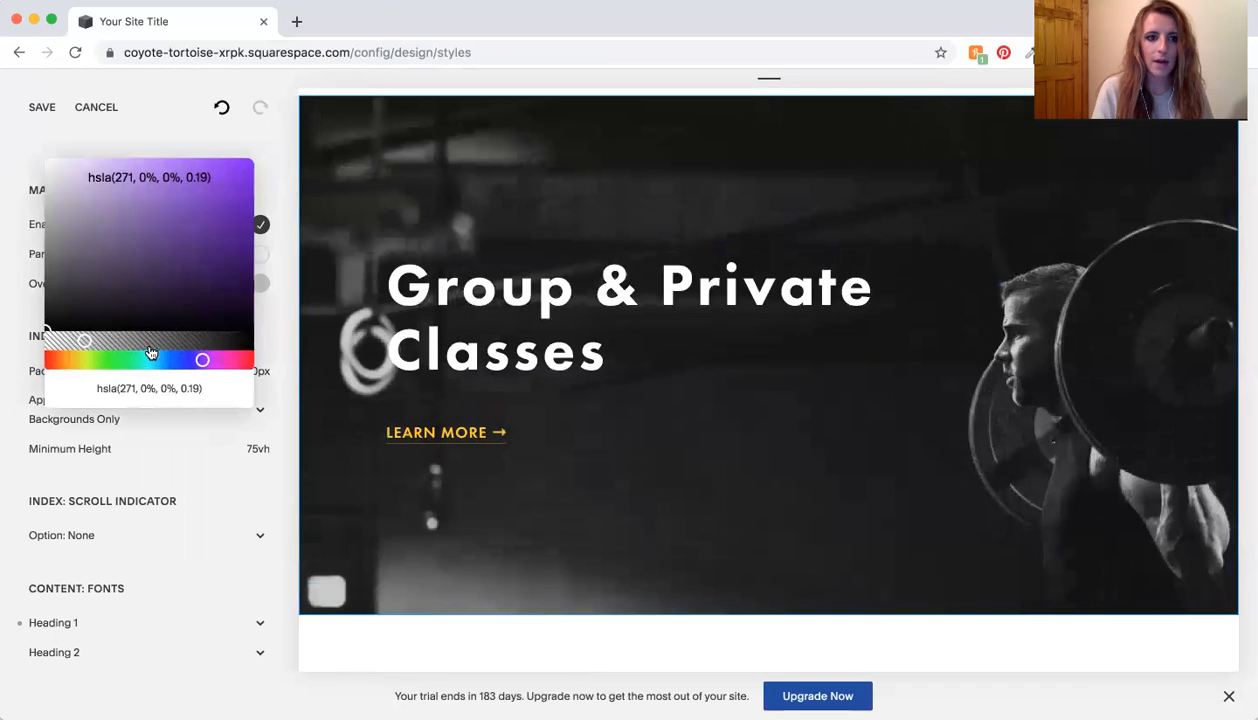
{"action": "left_click", "coordinate": [150, 343]}
{"action": "mouse_move", "coordinate": [150, 343]}
{"action": "left_mouse_down"}
{"action": "mouse_move", "coordinate": [236, 341]}
{"action": "mouse_move", "coordinate": [89, 343]}
{"action": "mouse_move", "coordinate": [171, 341]}
{"action": "mouse_move", "coordinate": [107, 341]}
{"action": "left_mouse_up"}
{"action": "left_click", "coordinate": [152, 243]}
{"action": "left_click", "coordinate": [187, 204]}
{"action": "mouse_move", "coordinate": [199, 366]}
{"action": "left_mouse_down"}
{"action": "mouse_move", "coordinate": [178, 362]}
{"action": "mouse_move", "coordinate": [195, 362]}
{"action": "left_mouse_up"}
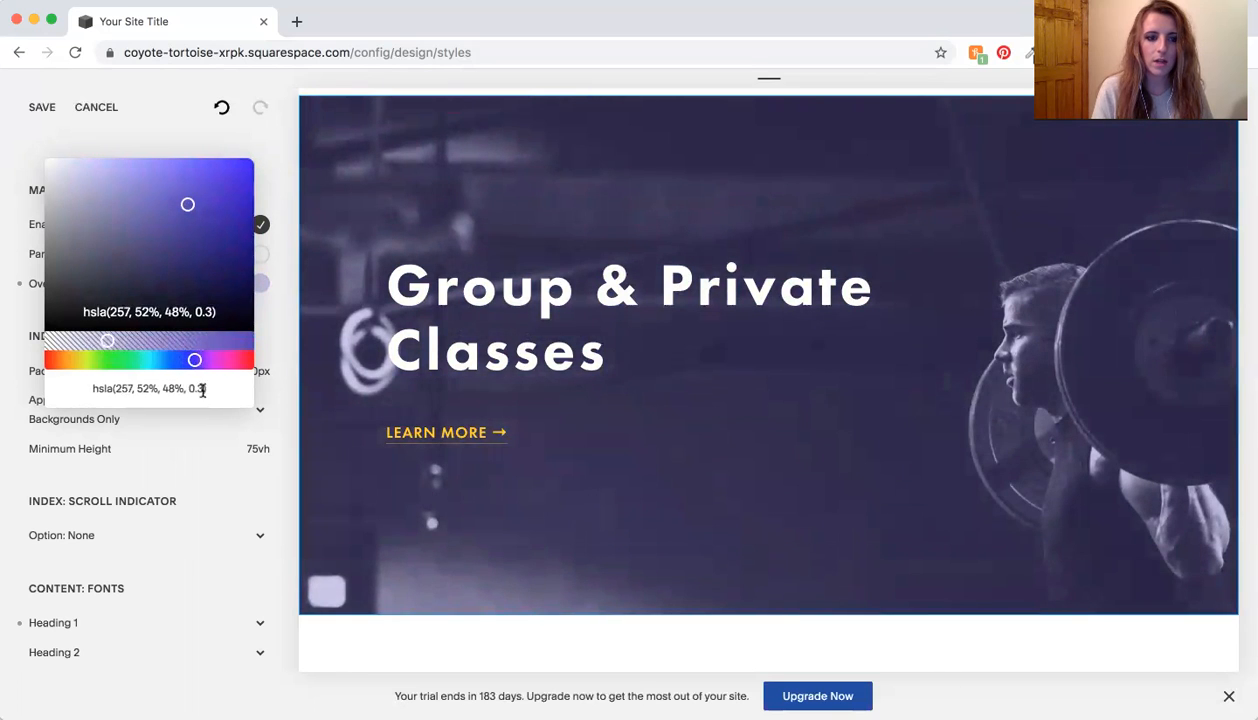
{"action": "left_click", "coordinate": [199, 446]}
Step: Review the page down to the footer, filter the settings to the Open Daily heading, and show all style settings again
{"action": "scroll", "coordinate": [148, 343], "scroll_direction": "down", "scroll_amount": 5}
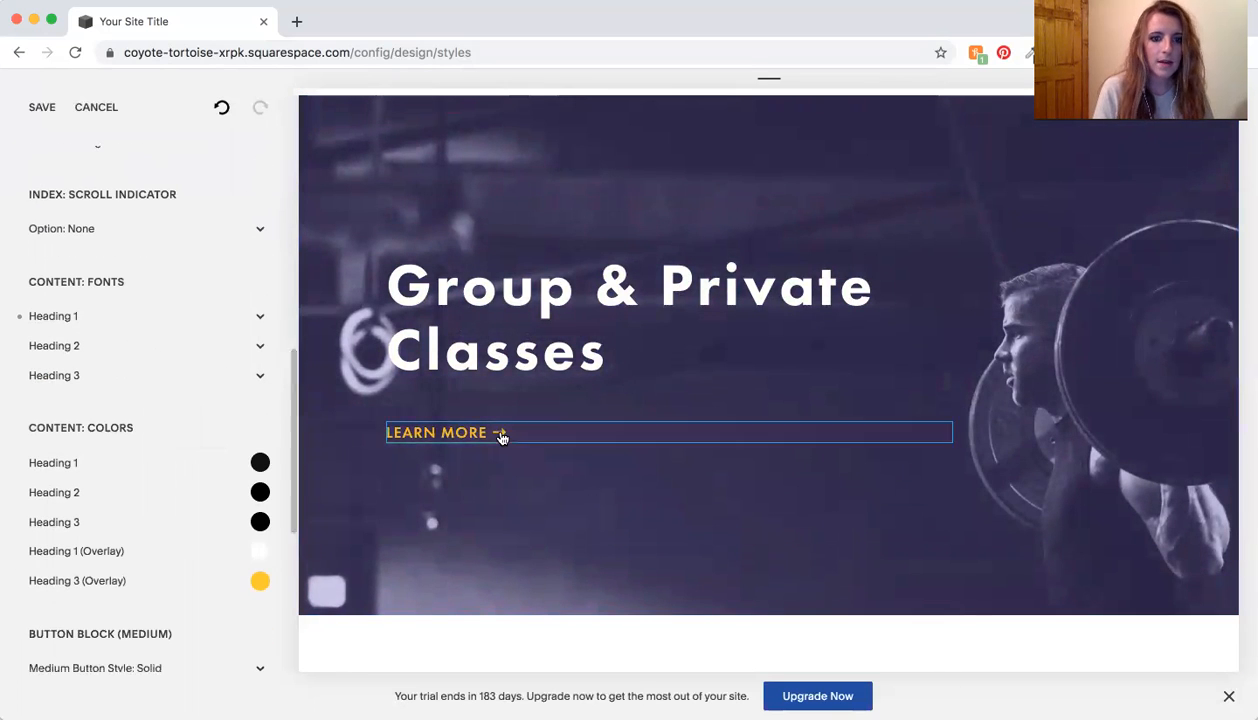
{"action": "scroll", "coordinate": [502, 438], "scroll_direction": "down", "scroll_amount": 10}
{"action": "scroll", "coordinate": [502, 438], "scroll_direction": "up", "scroll_amount": 5}
{"action": "scroll", "coordinate": [502, 438], "scroll_direction": "down", "scroll_amount": 4}
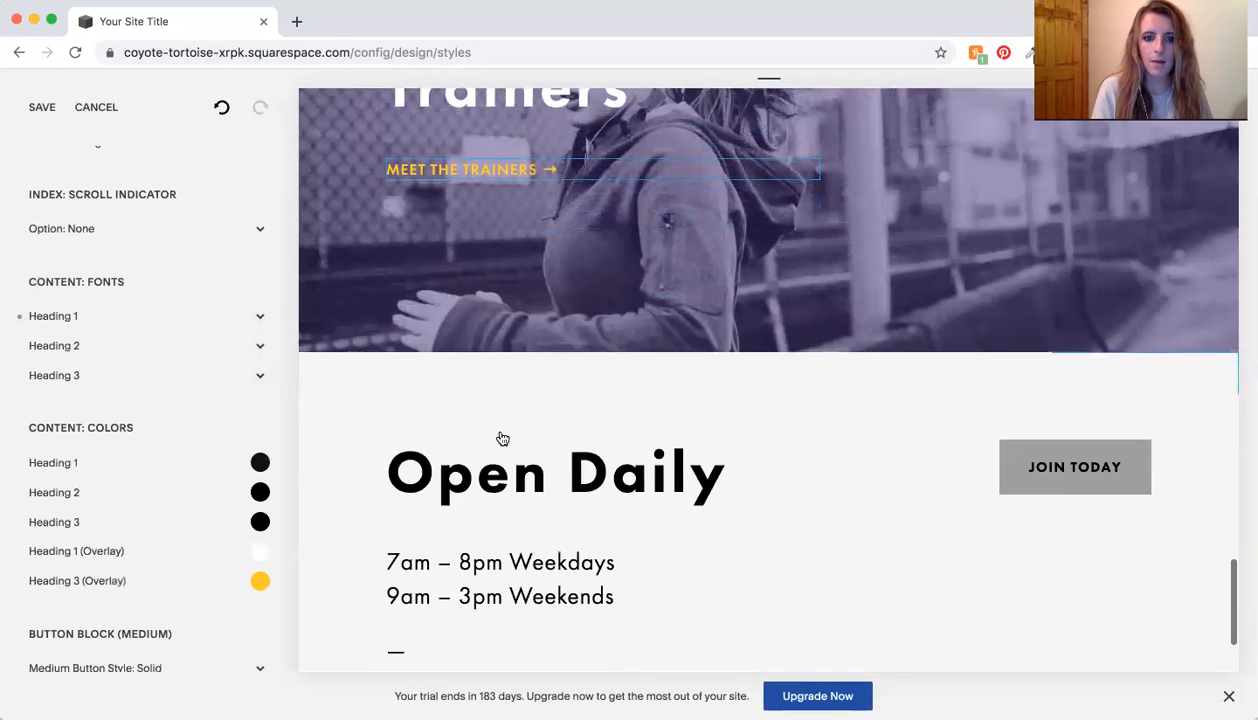
{"action": "scroll", "coordinate": [520, 565], "scroll_direction": "down", "scroll_amount": 2}
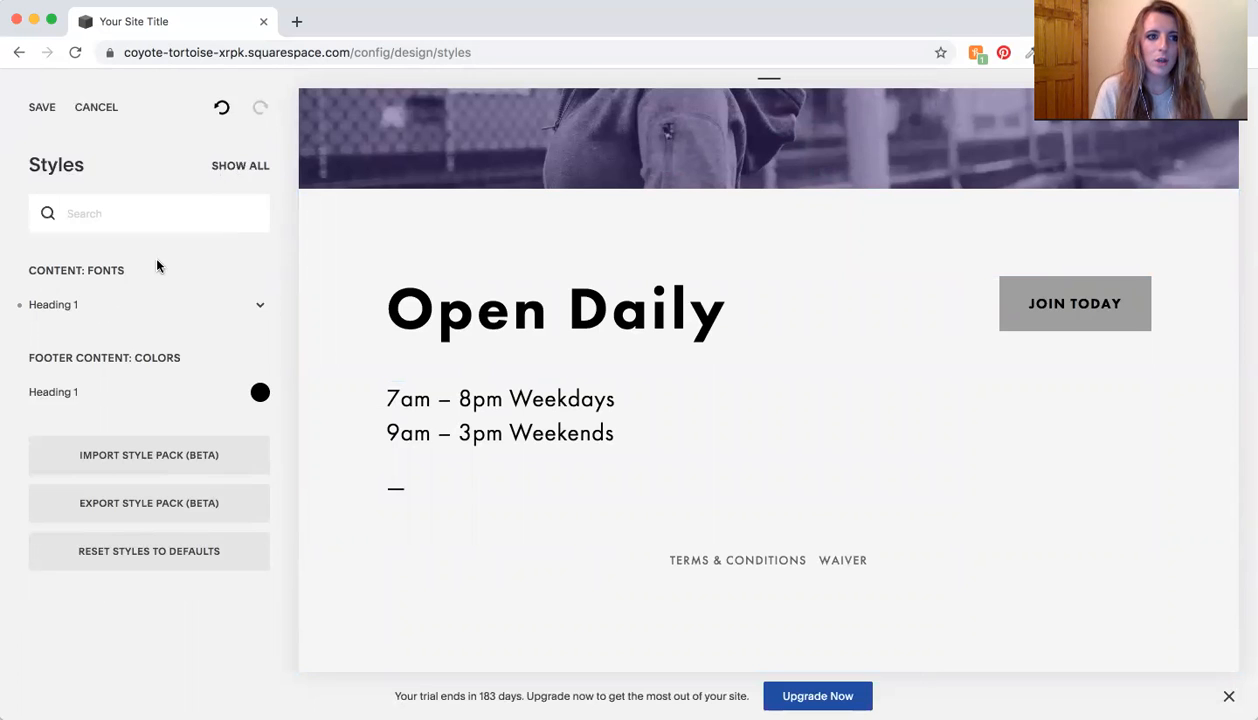
{"action": "scroll", "coordinate": [215, 386], "scroll_direction": "down", "scroll_amount": 5}
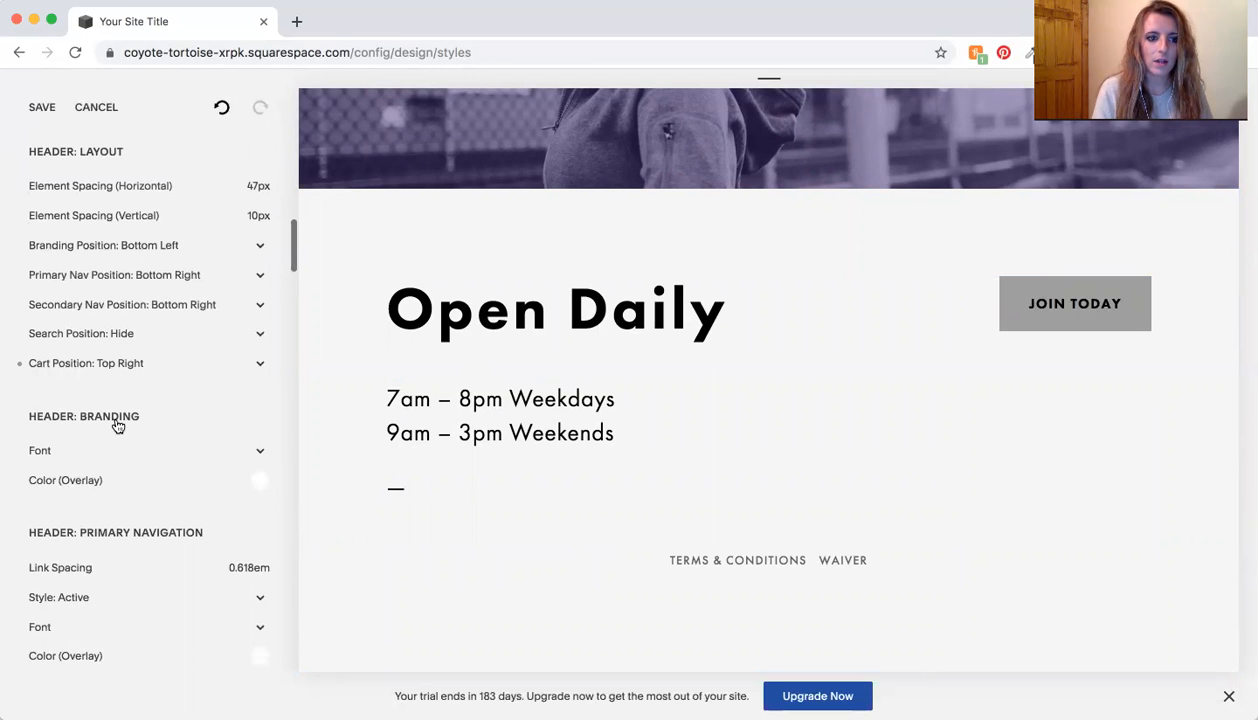
{"action": "scroll", "coordinate": [115, 424], "scroll_direction": "up", "scroll_amount": 5}
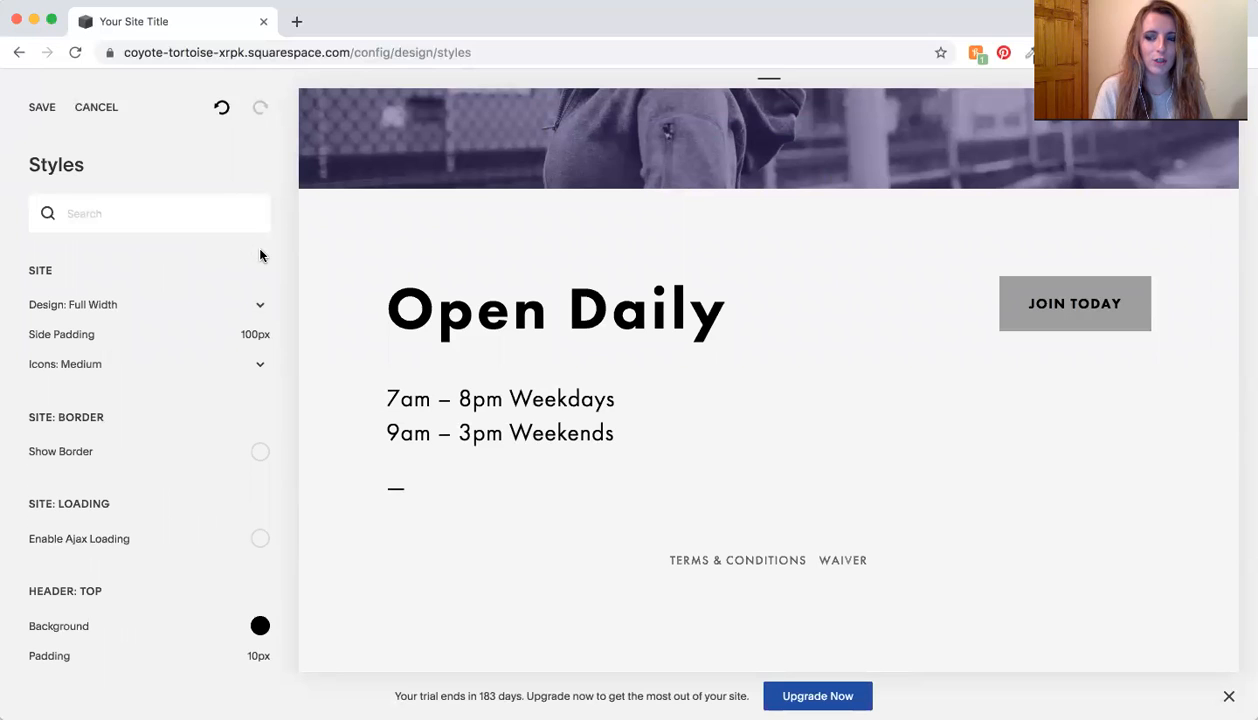